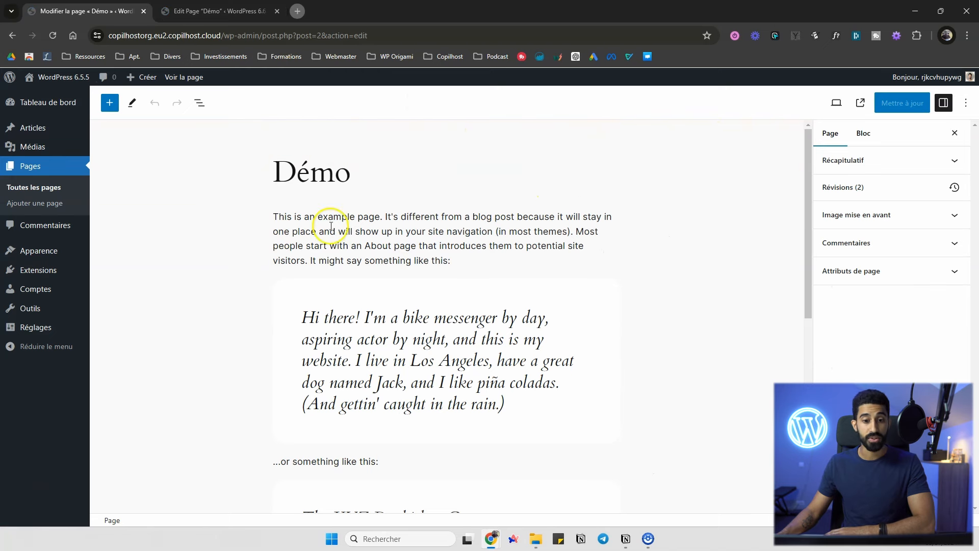
- Switch to the WordPress 6.6 page editor and search the command palette for "page", dismissing it without running a command
left_click(217, 11)
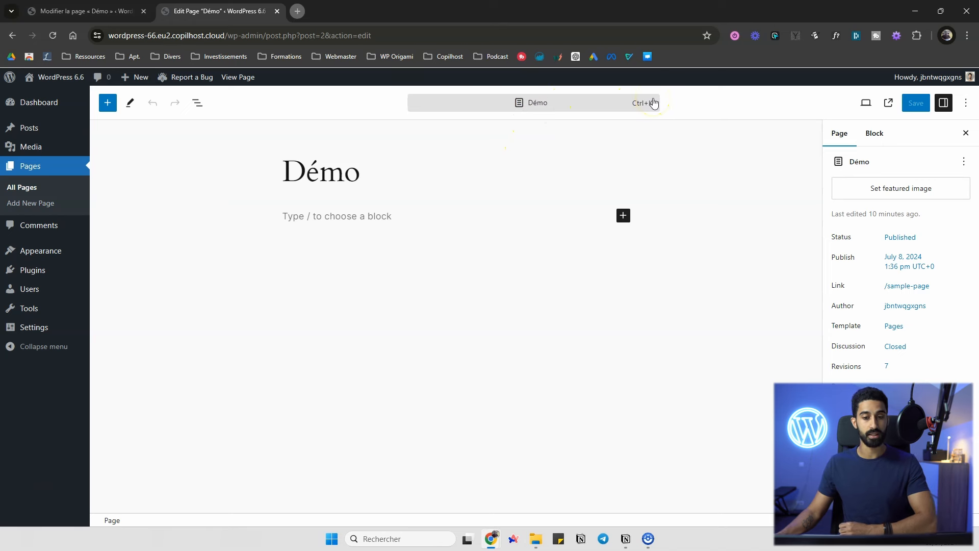
left_click(544, 111)
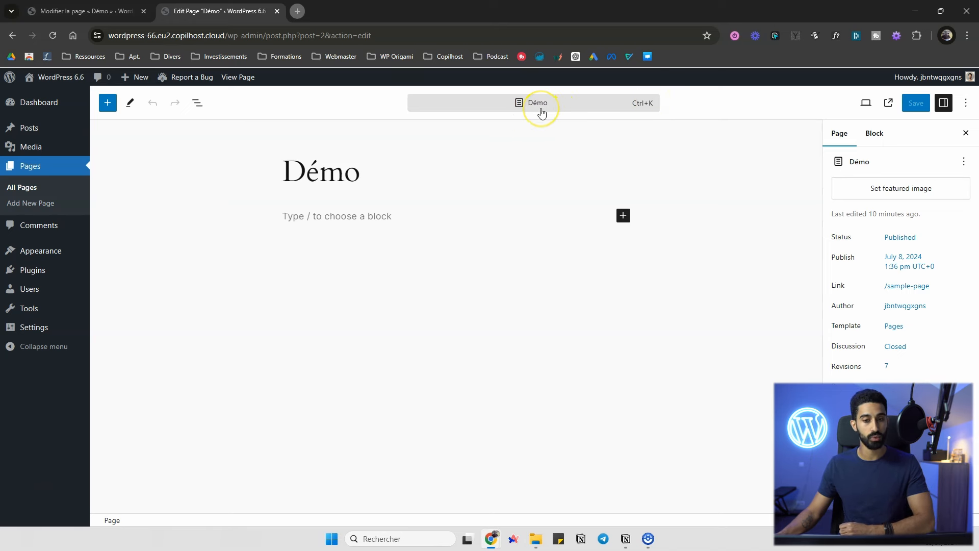
left_click(533, 107)
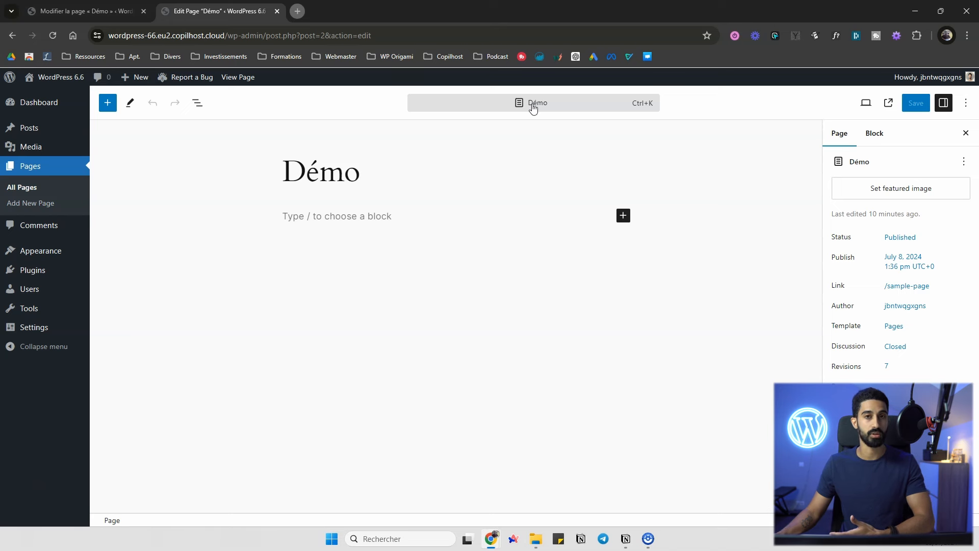
left_click(533, 107)
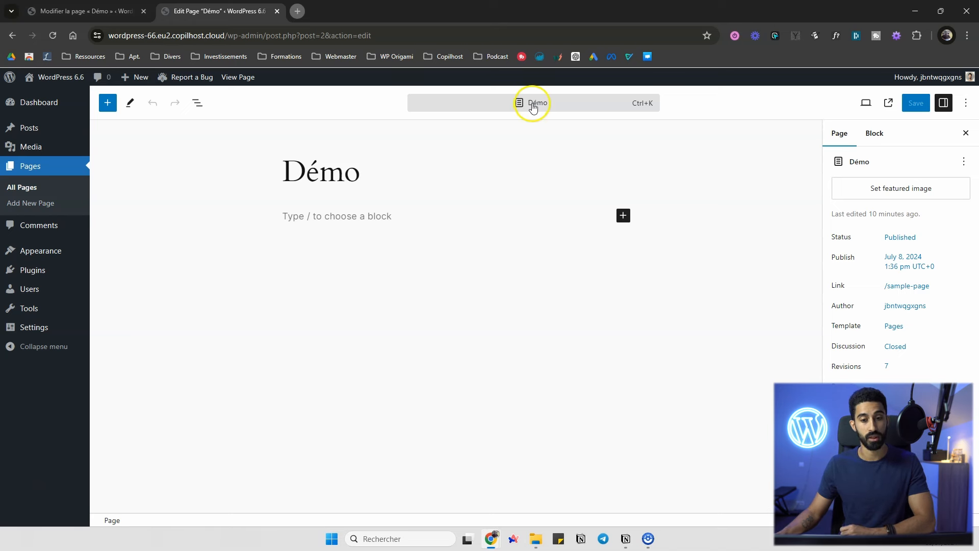
left_click(575, 104)
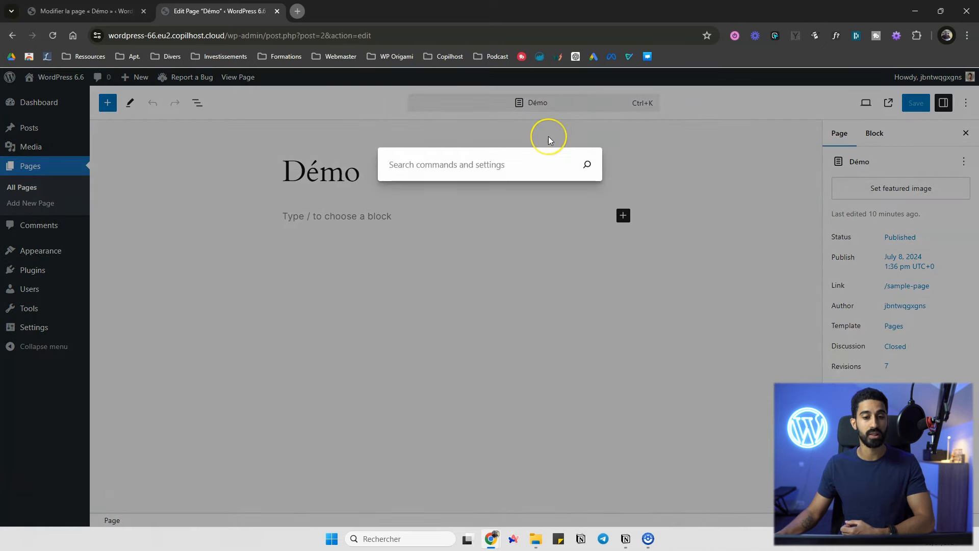
type("page")
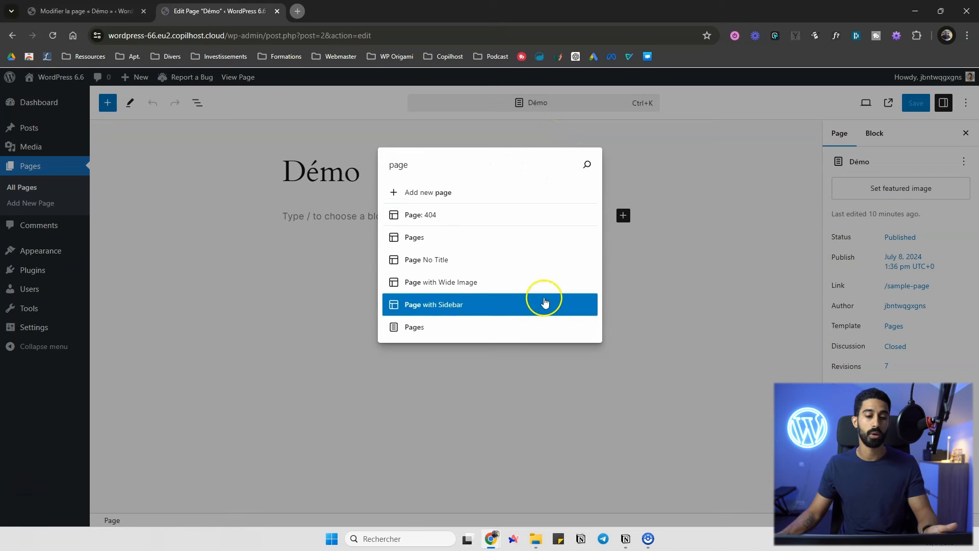
left_click(402, 130)
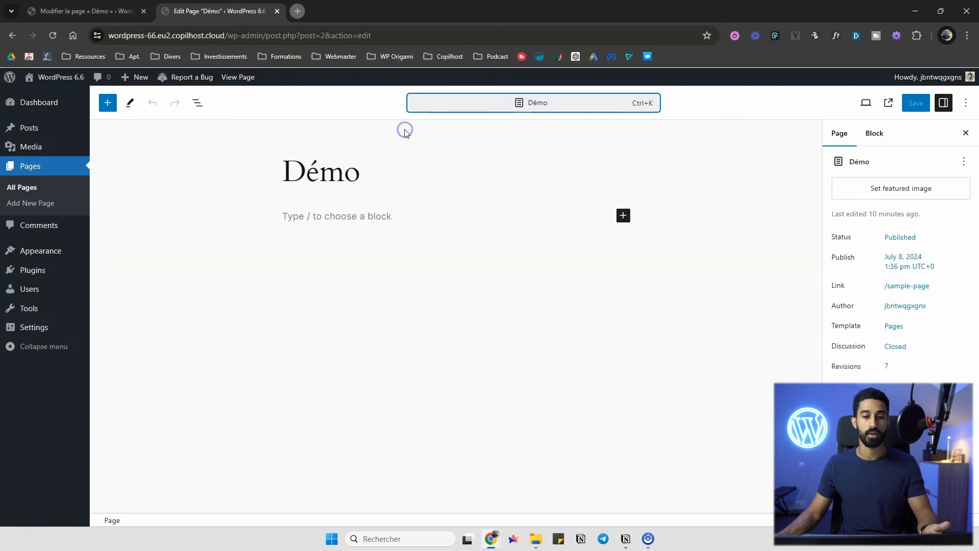
left_click(385, 107)
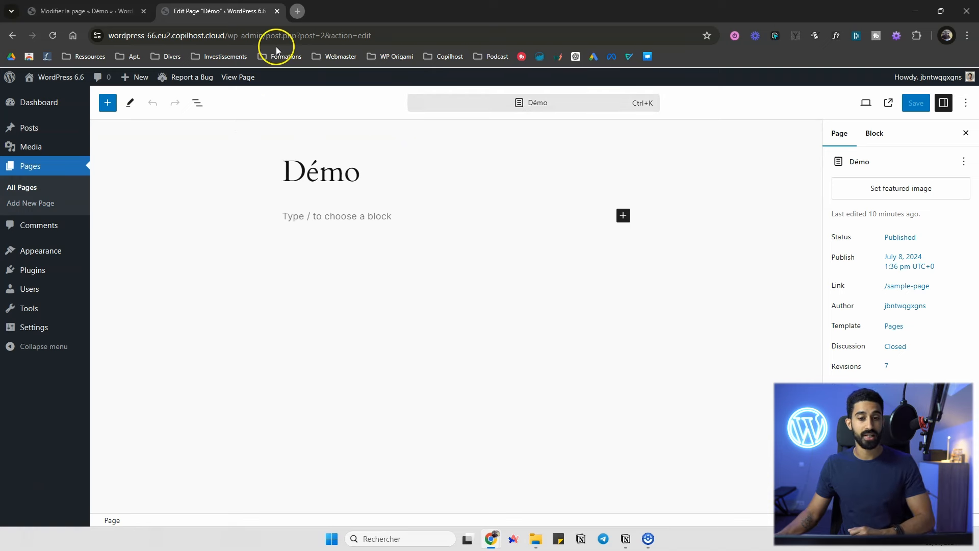
- Compare the editor's top bar on the WordPress 6.5.5 site with the one on the WordPress 6.6 site
left_click(89, 11)
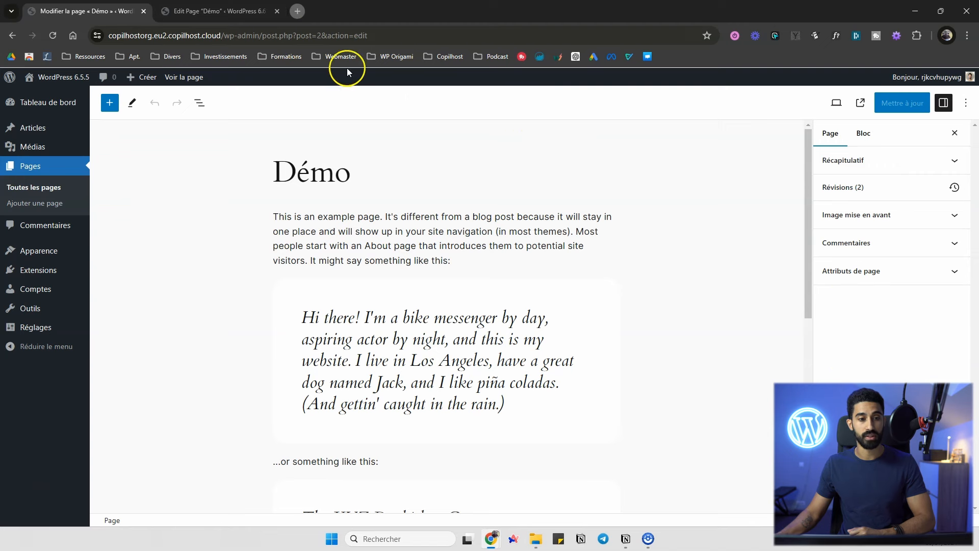
left_click(243, 11)
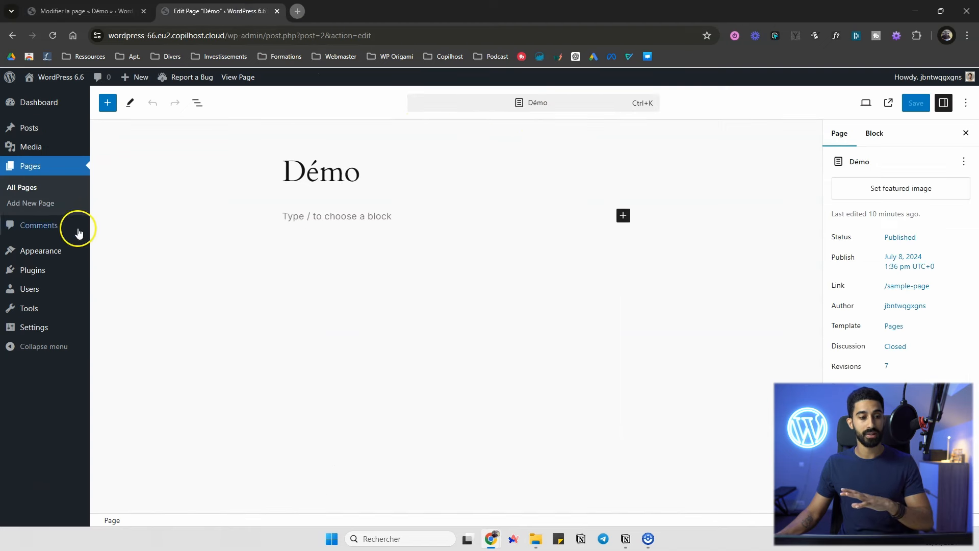
mouse_move(51, 249)
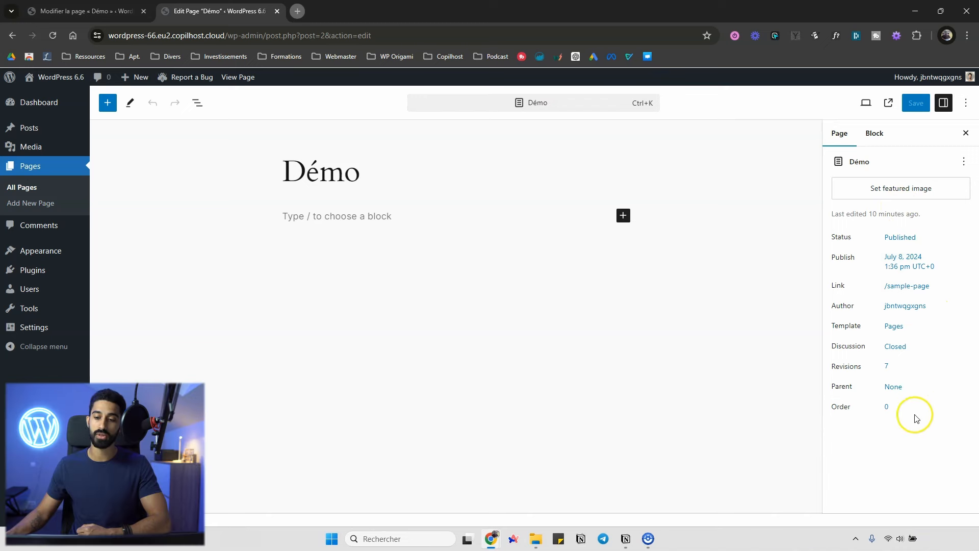
- On the WordPress 6.5.5 site, inspect the Démo page's Récapitulatif, Image mise en avant and Commentaires settings, collapsing each again
left_click(87, 11)
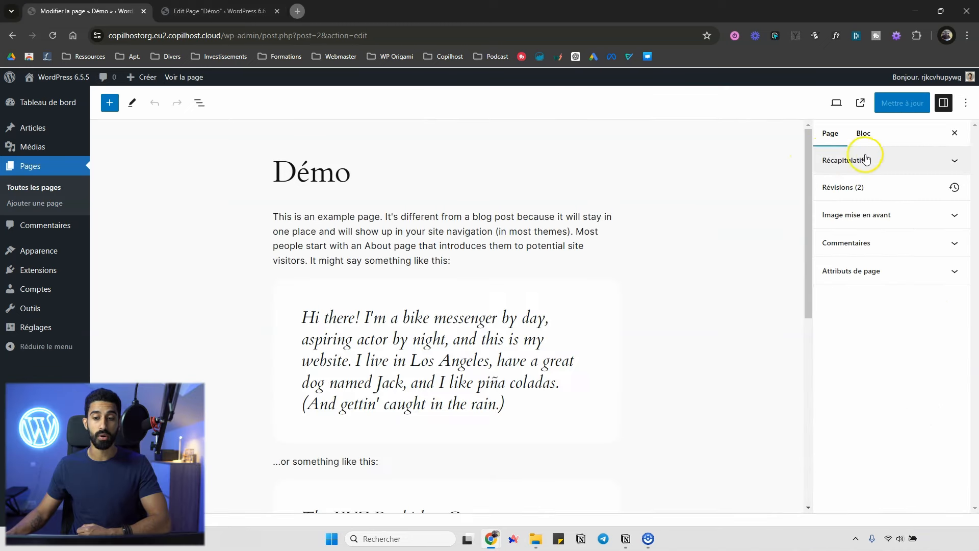
left_click(923, 163)
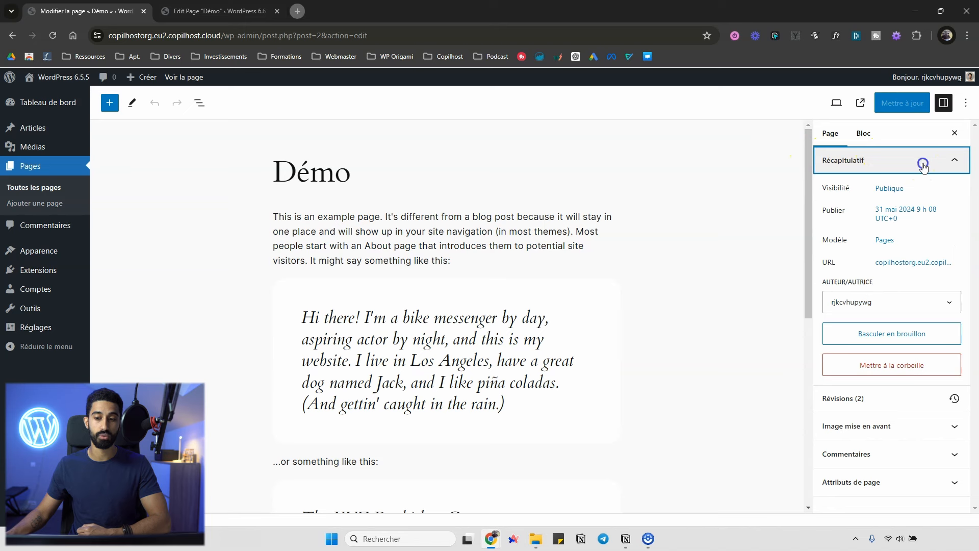
left_click(923, 165)
left_click(904, 214)
left_click(905, 214)
left_click(896, 241)
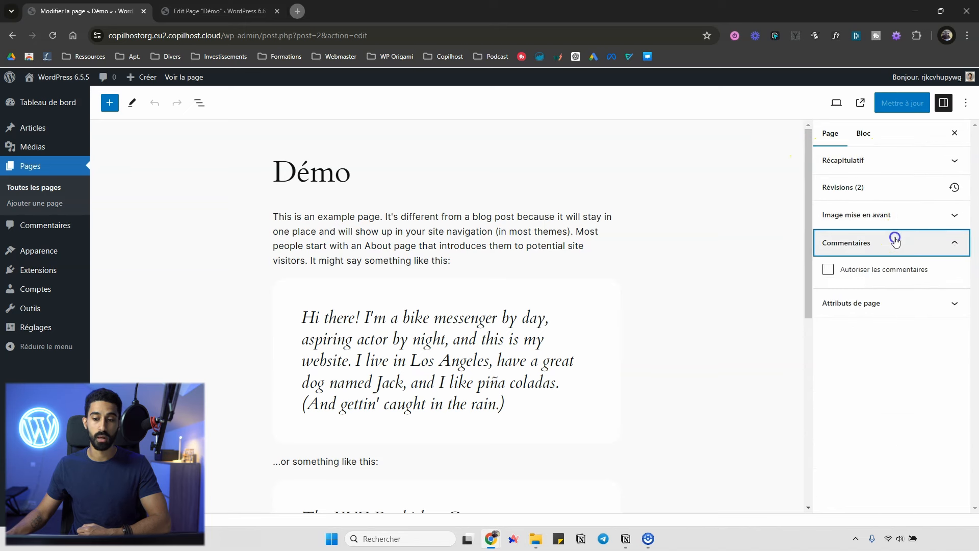
left_click(895, 242)
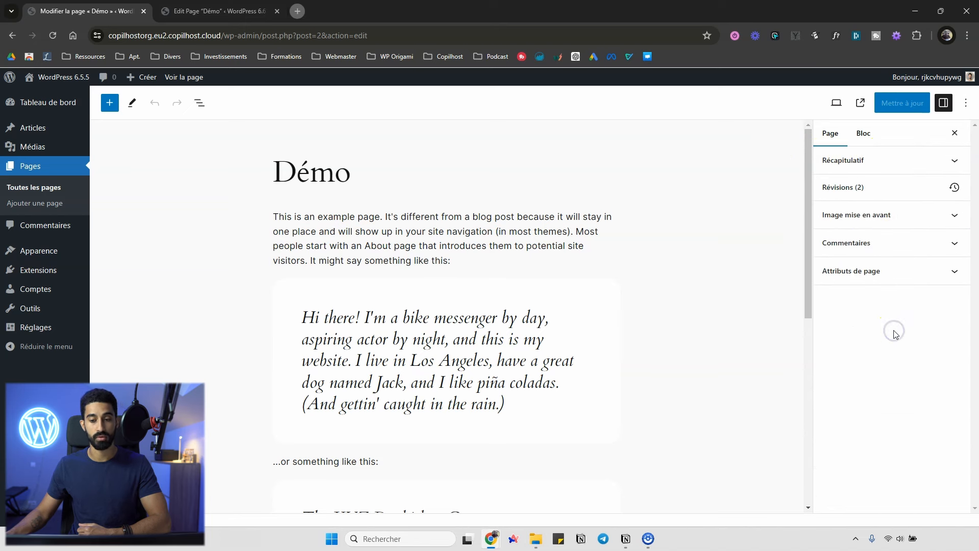
- On the WordPress 6.6 site, inspect the page's status, publish date, link, author, template and discussion settings, and dismiss the pattern chooser
left_click(228, 11)
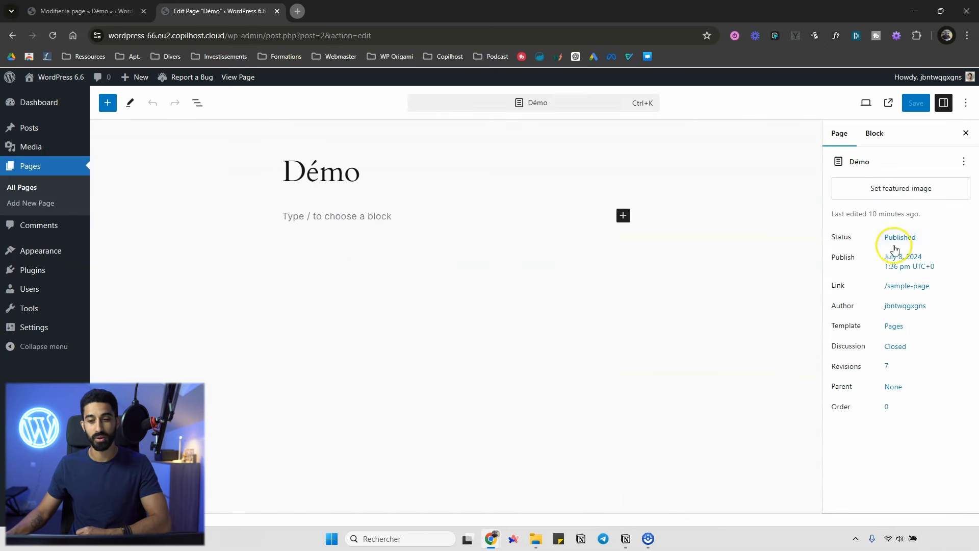
left_click(900, 236)
left_click(905, 260)
left_click(906, 285)
left_click(907, 307)
left_click(895, 326)
left_click(944, 349)
left_click(896, 345)
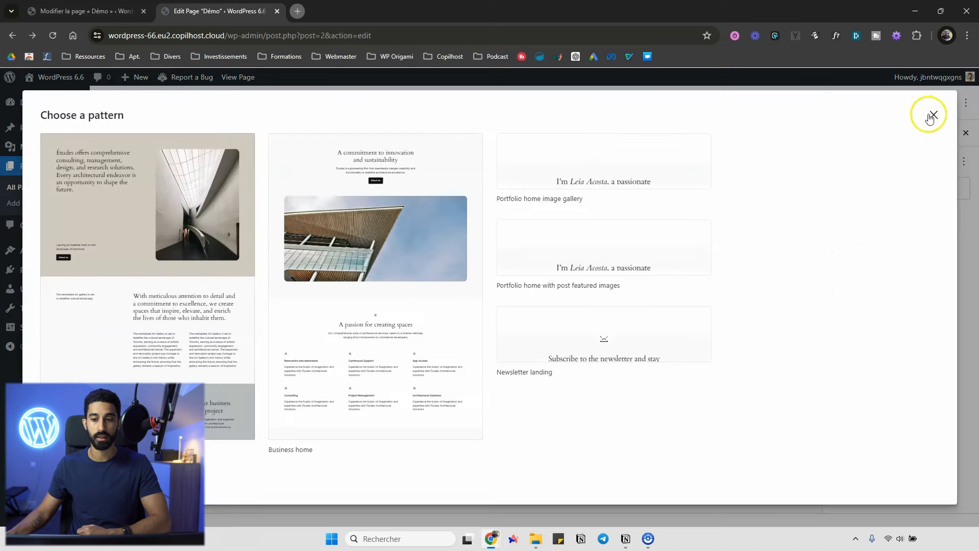
left_click(929, 114)
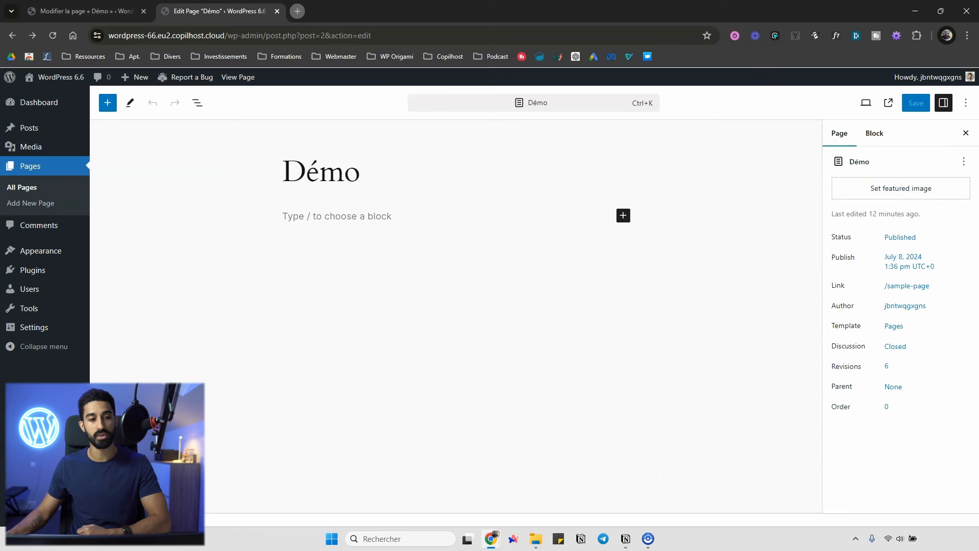
- Check the featured image section in the WordPress 6.5.5 page settings and return to the WordPress 6.6 editor
key("ctrl+Tab")
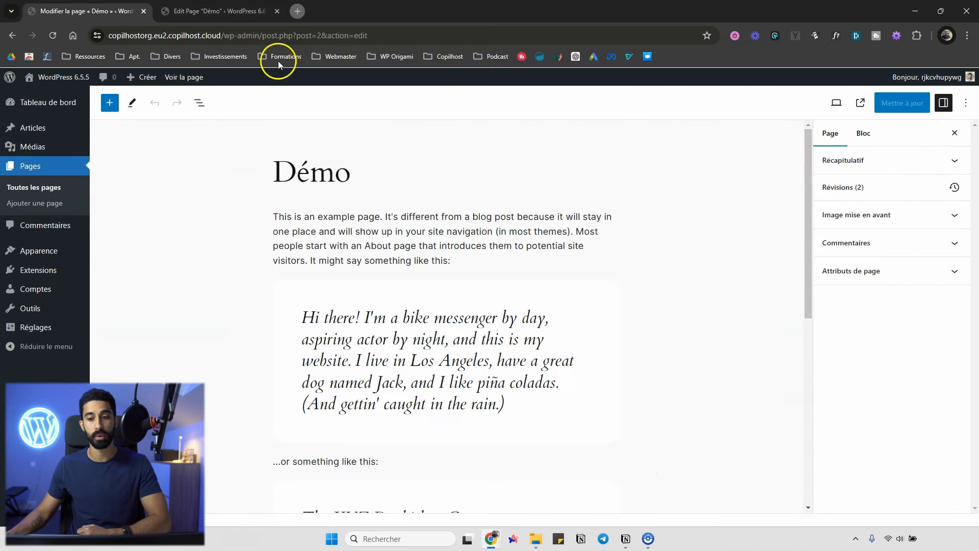
left_click(871, 224)
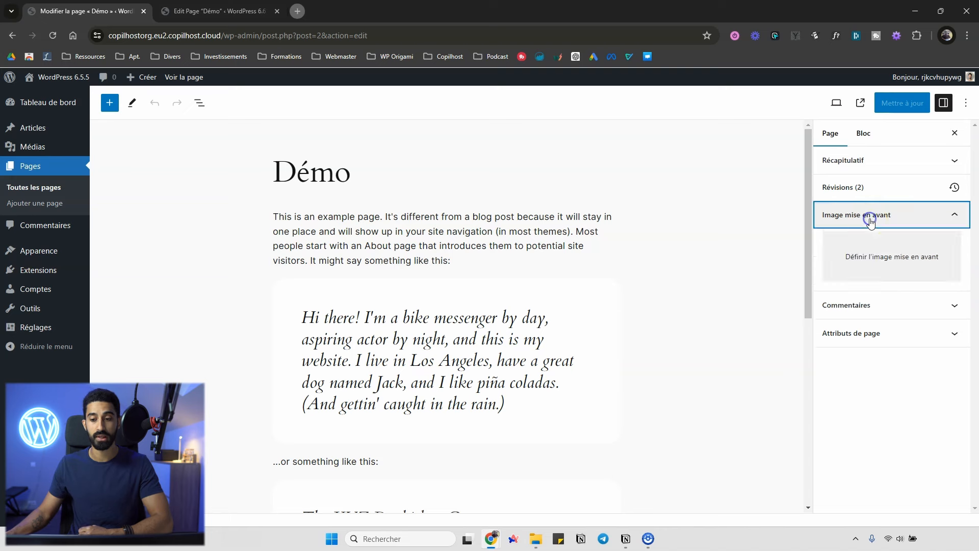
left_click(892, 215)
left_click(240, 11)
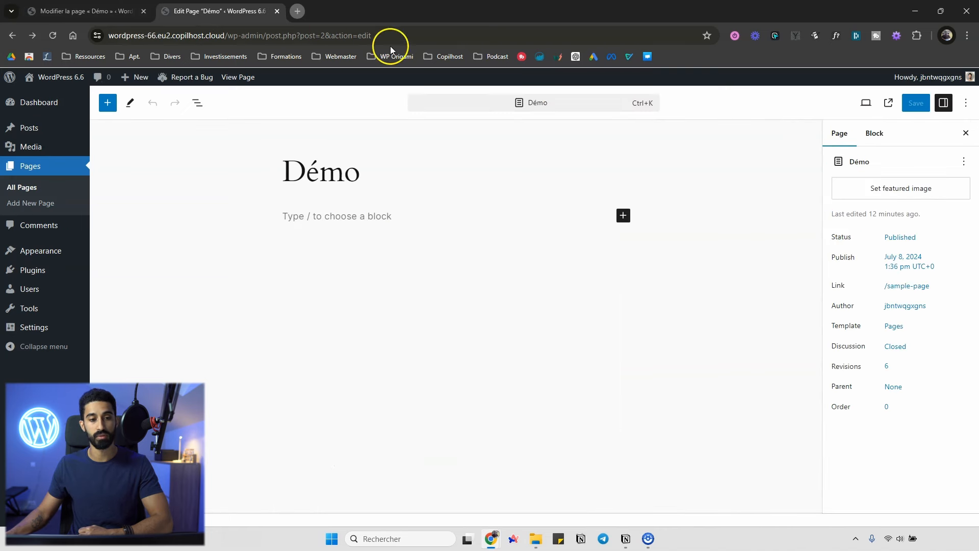
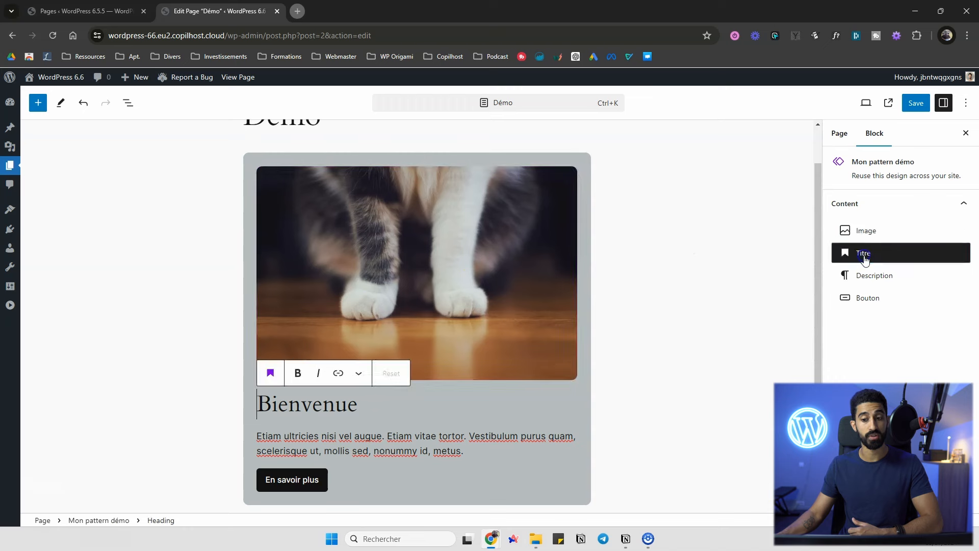
- Locate the Bouton and Image elements of Mon pattern démo through its content list
left_click(871, 300)
left_click(865, 233)
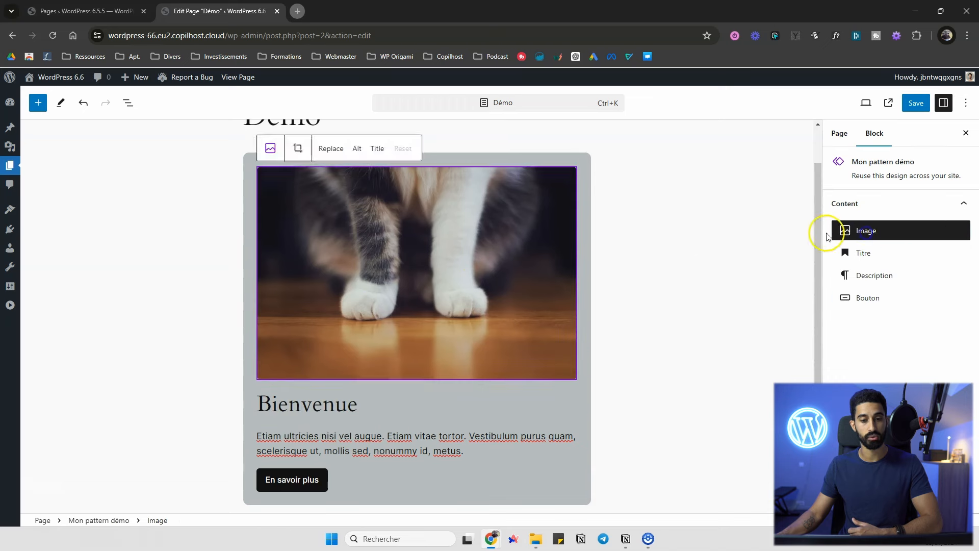
scroll(625, 184, "down", 2)
scroll(607, 191, "up", 3)
- Insert a second instance of Mon pattern démo directly below the existing one
left_click(586, 205)
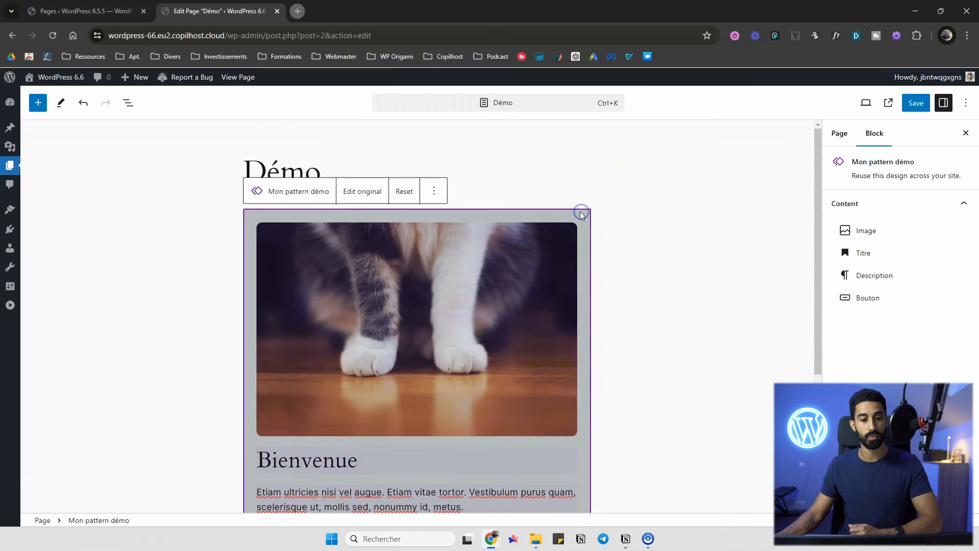
scroll(579, 211, "down", 3)
key("Return")
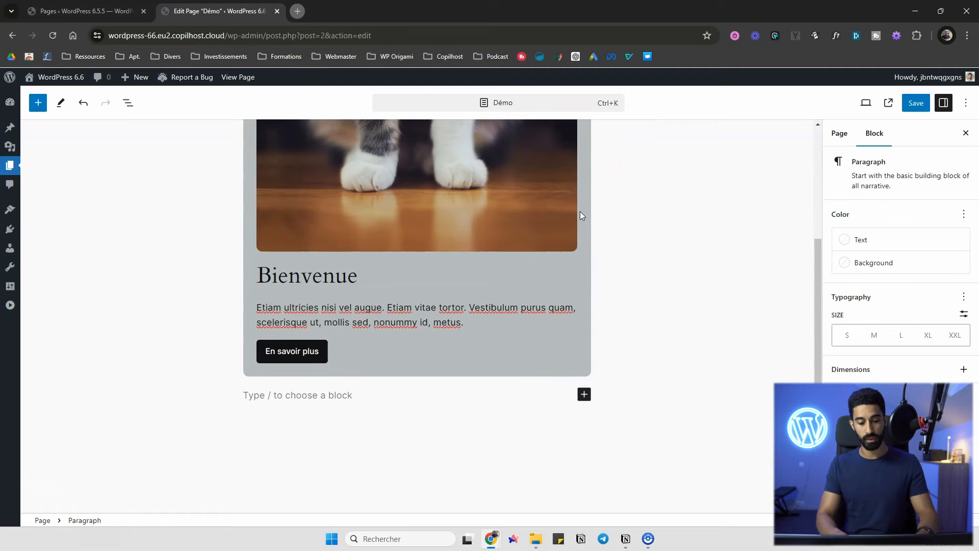
type("/")
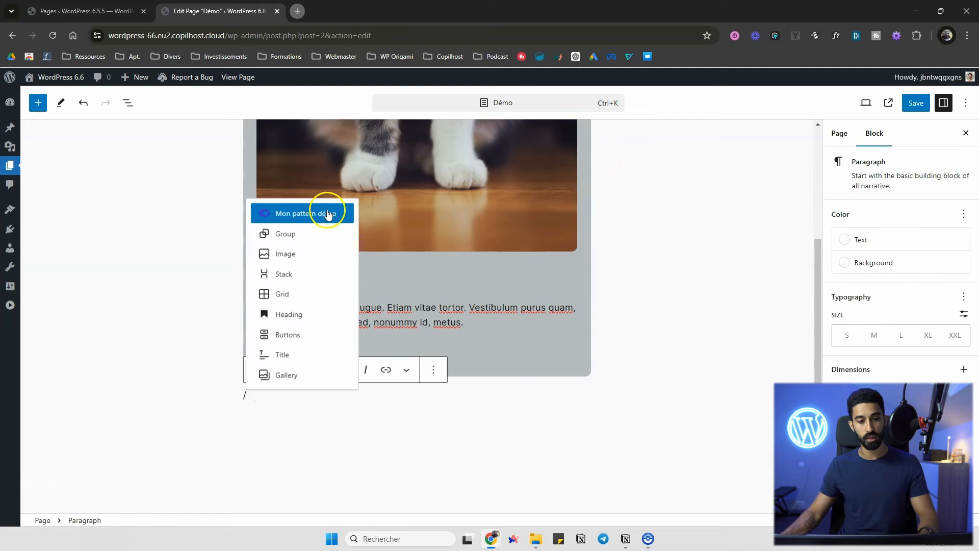
left_click(328, 213)
scroll(470, 219, "down", 3)
scroll(470, 219, "up", 3)
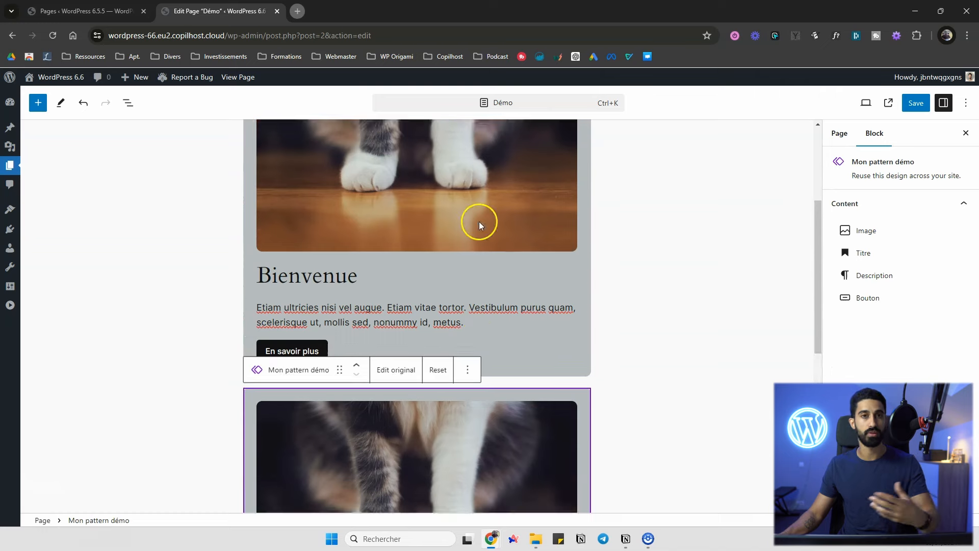
- Select each Mon pattern démo instance in turn and compare their contents
scroll(478, 221, "up", 3)
left_click(507, 210)
scroll(506, 210, "down", 3)
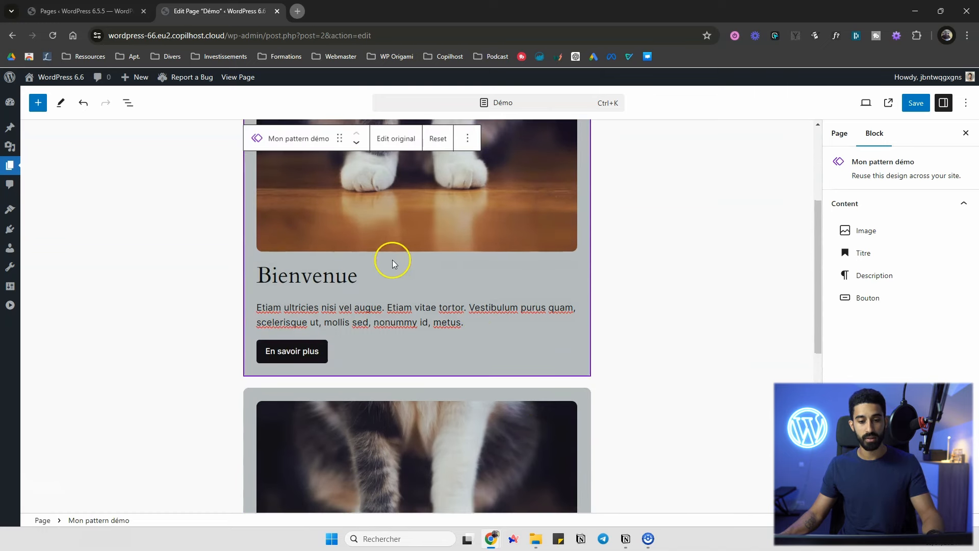
scroll(393, 263, "down", 4)
left_click(588, 168)
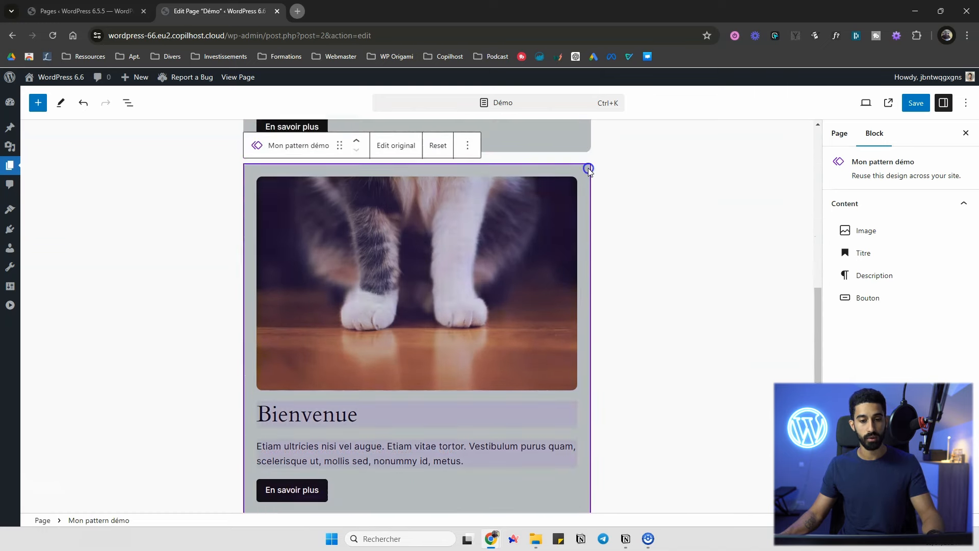
scroll(569, 196, "down", 3)
scroll(569, 196, "up", 4)
scroll(567, 195, "up", 3)
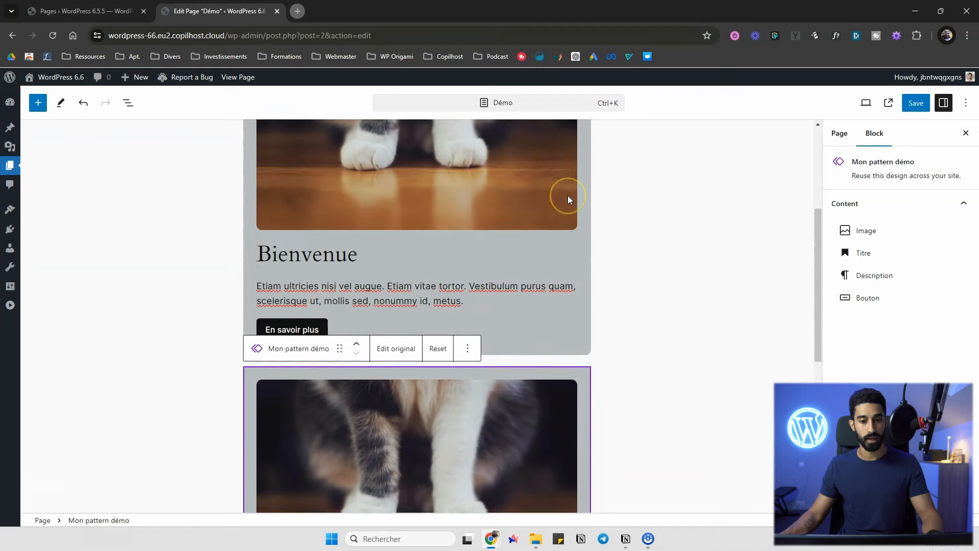
- Change the first pattern instance's heading to "Je suis un titre" and check the second instance's heading
left_click_drag(363, 331, 258, 331)
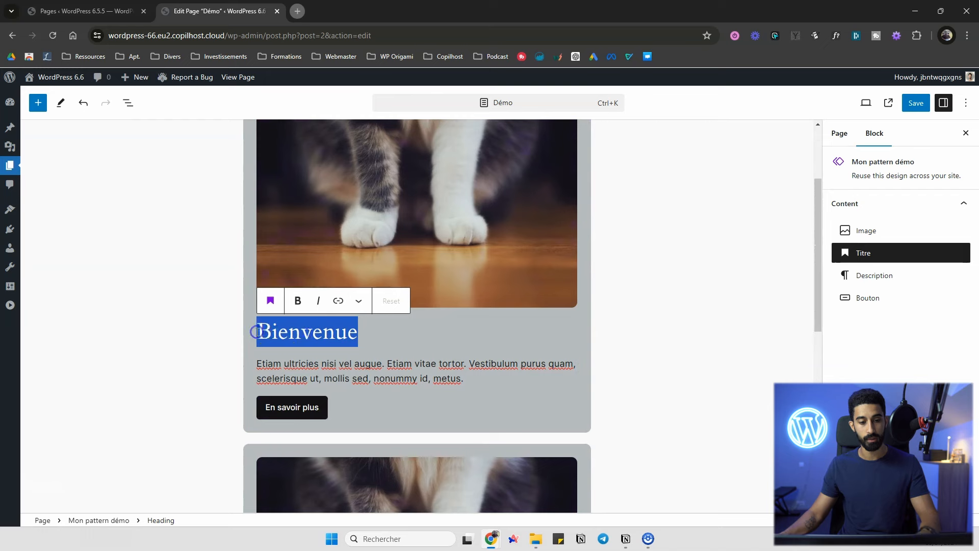
type("Je suis un titre")
scroll(277, 300, "down", 3)
scroll(276, 300, "down", 2)
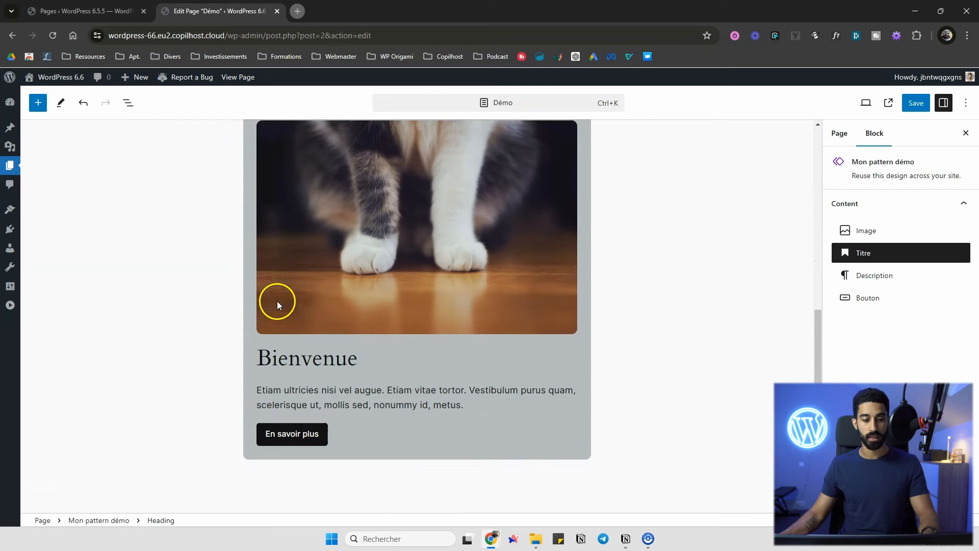
scroll(291, 286, "up", 3)
scroll(341, 258, "down", 3)
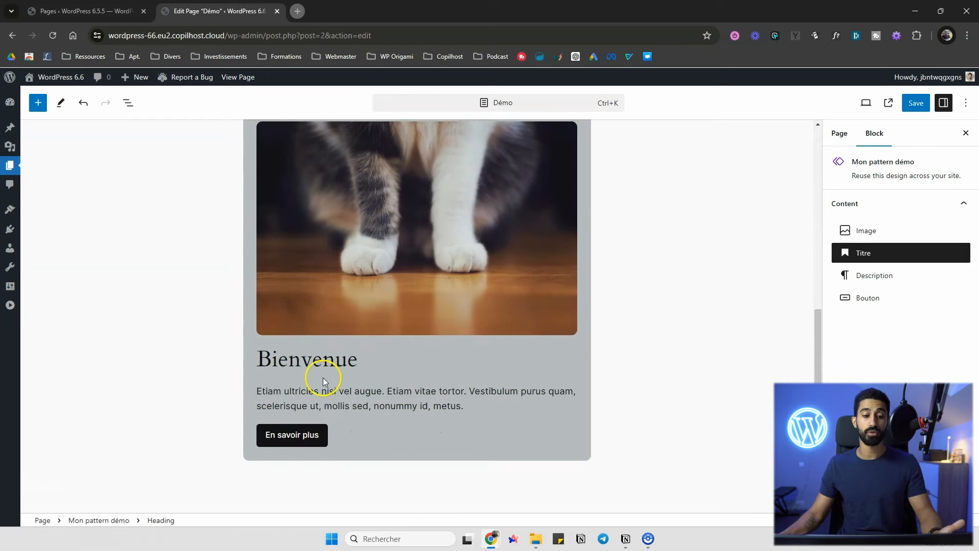
scroll(322, 377, "up", 1)
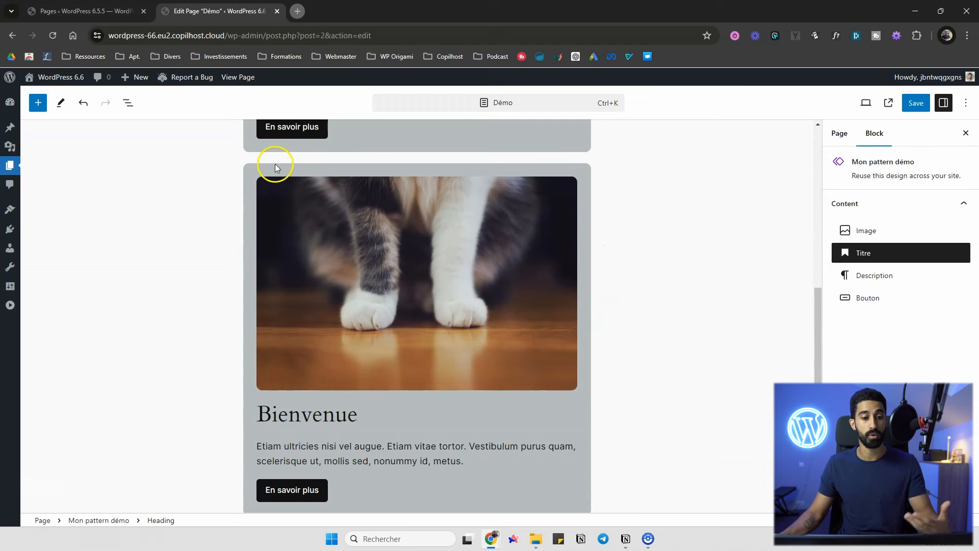
scroll(275, 163, "up", 4)
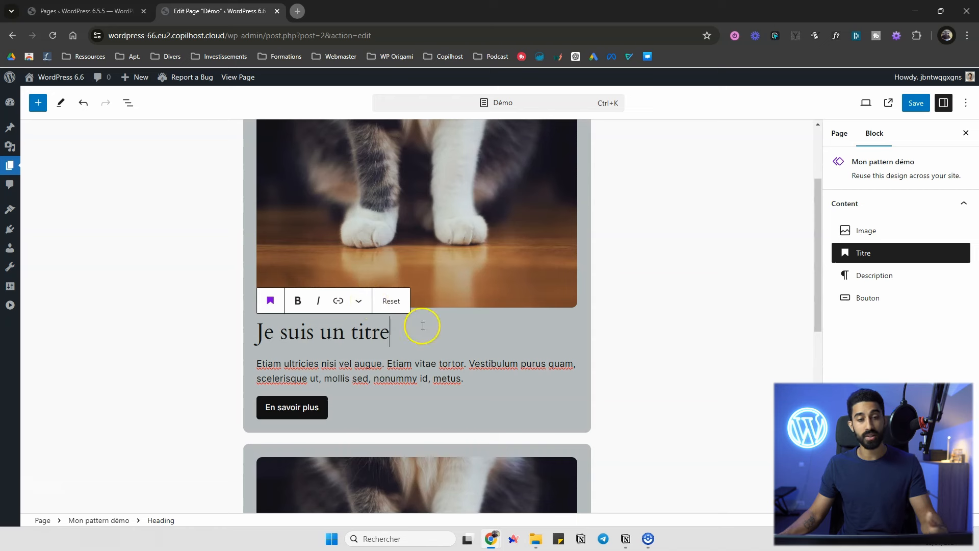
- Compare the image, heading and description of both Mon pattern démo instances by selecting their content in turn
left_click(406, 380)
left_click_drag(387, 378, 411, 363)
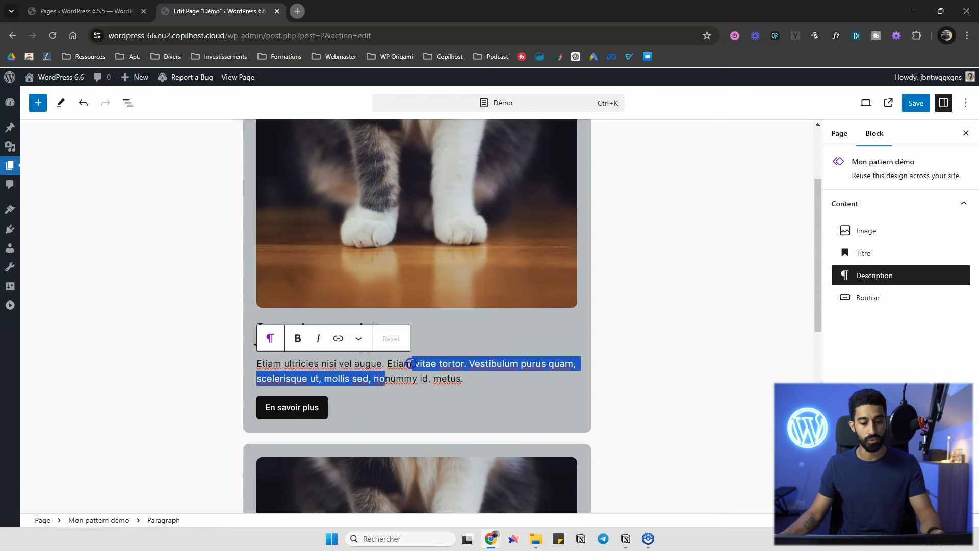
left_click(309, 364)
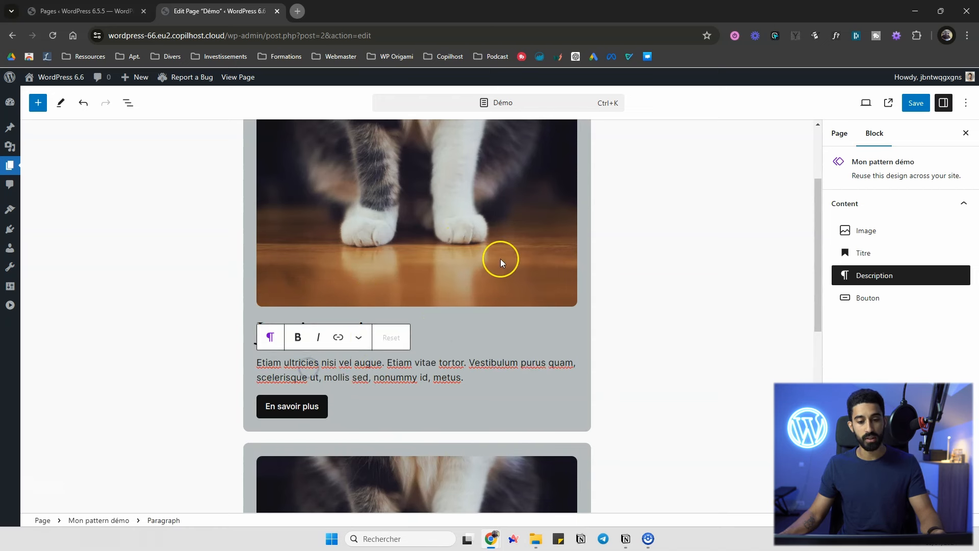
scroll(501, 259, "down", 3)
scroll(240, 274, "down", 3)
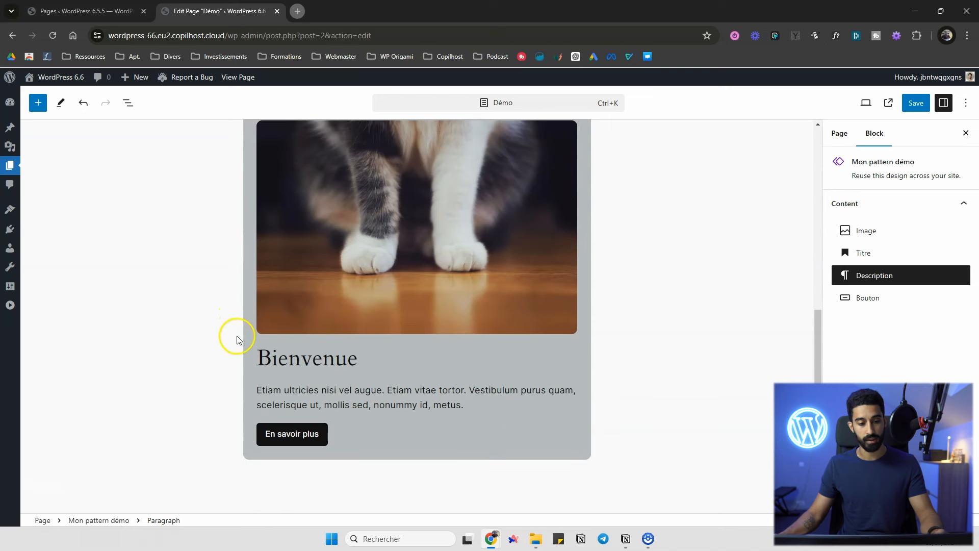
scroll(267, 347, "up", 1)
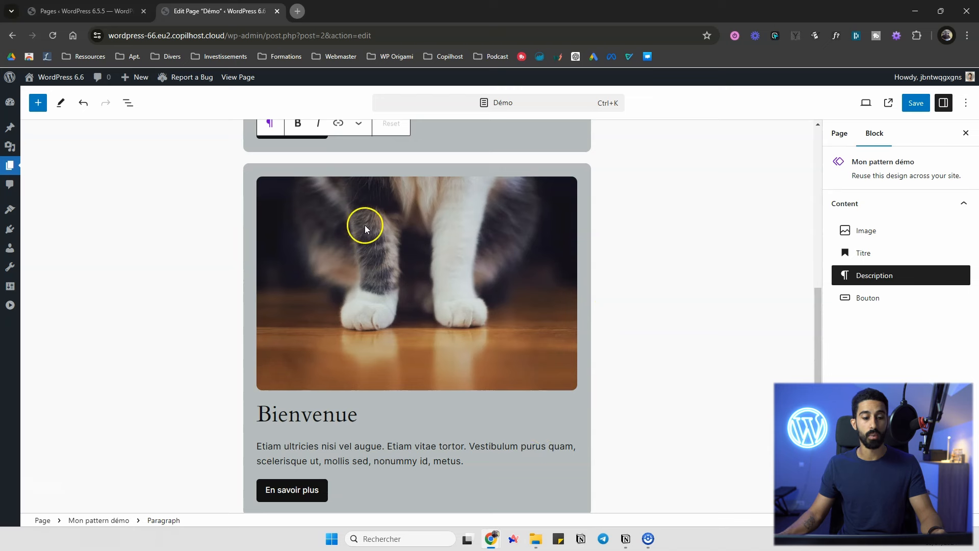
scroll(365, 228, "down", 2)
left_click(317, 300)
left_click(317, 346)
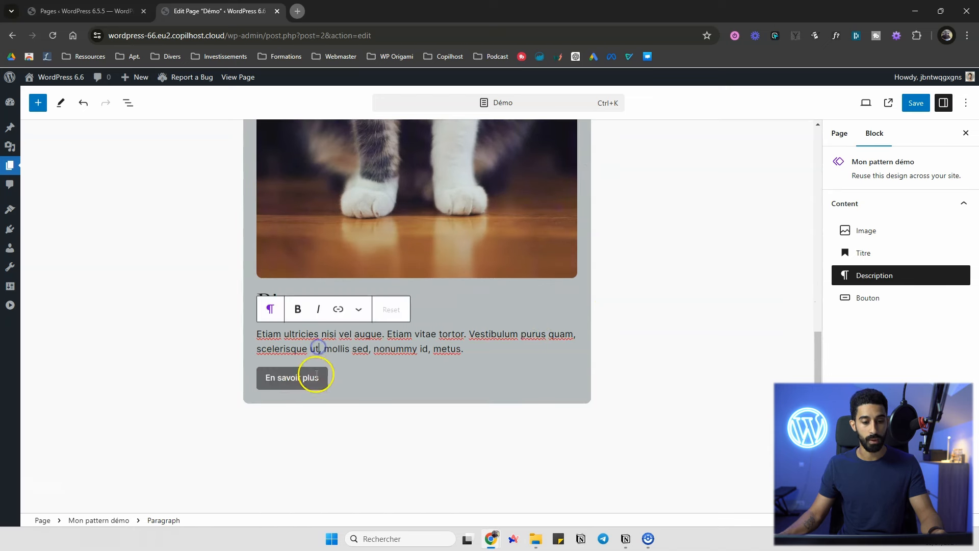
scroll(415, 328, "up", 6)
left_click(362, 288)
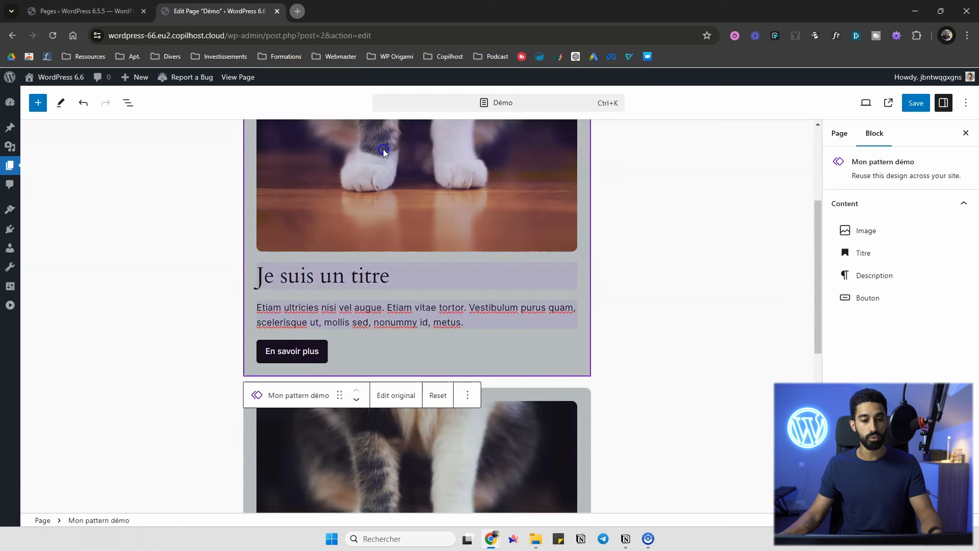
left_click(378, 268)
left_click(376, 305)
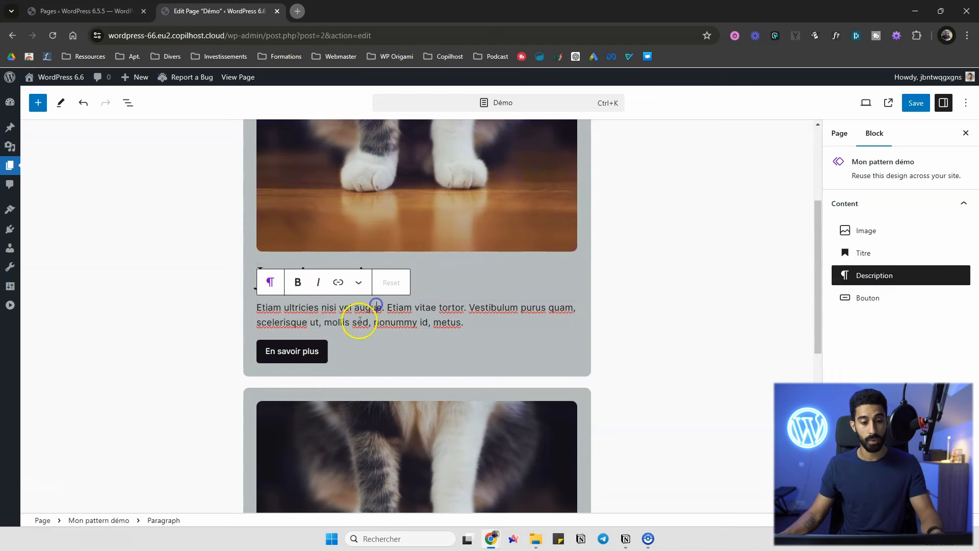
- Change the first pattern instance's button text to "Je suis un bouton" and check the second instance's button
left_click(304, 355)
scroll(404, 303, "up", 1)
scroll(403, 303, "down", 5)
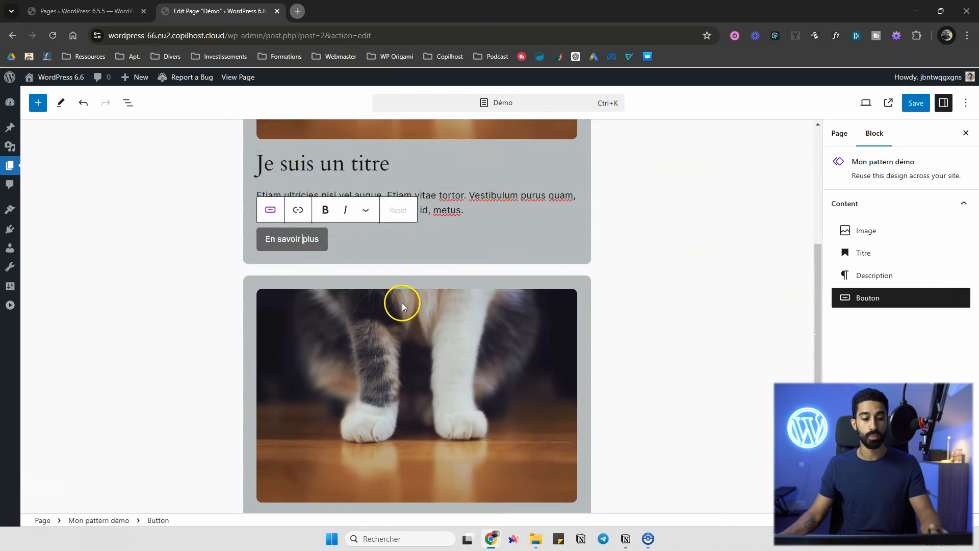
scroll(366, 266, "up", 1)
key("ctrl+a")
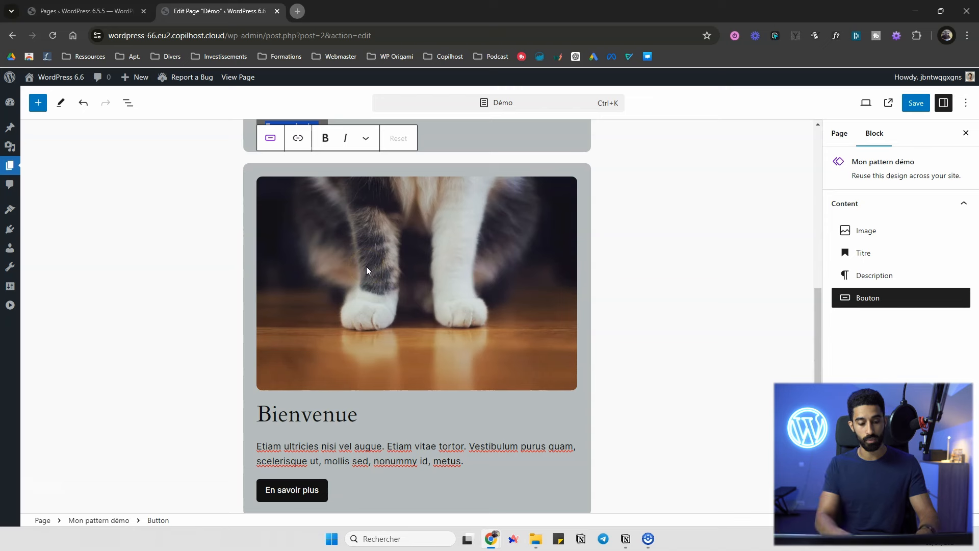
type("Je suis un bouton")
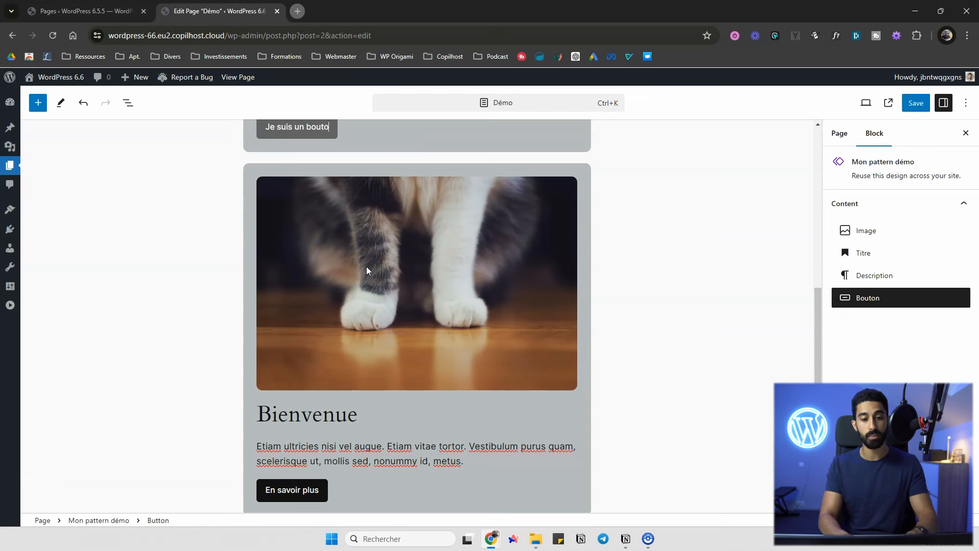
scroll(361, 259, "up", 4)
scroll(361, 253, "down", 2)
scroll(360, 253, "up", 2)
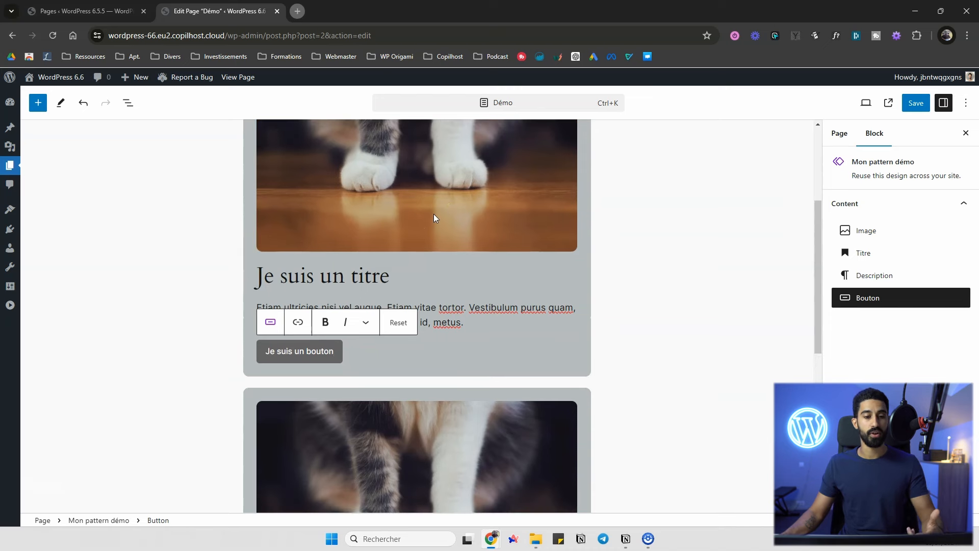
scroll(517, 201, "up", 1)
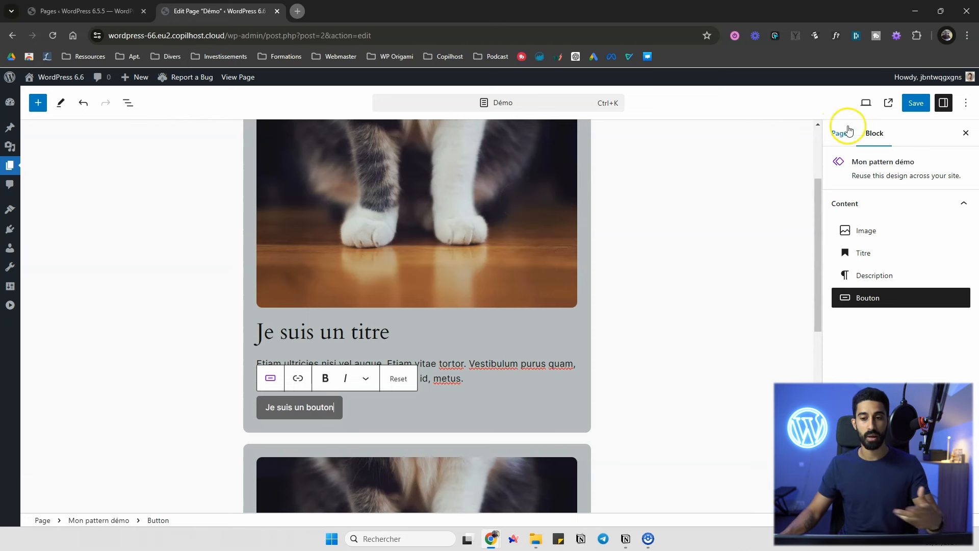
- Save the Démo page and view both pattern instances on the published page
left_click(917, 104)
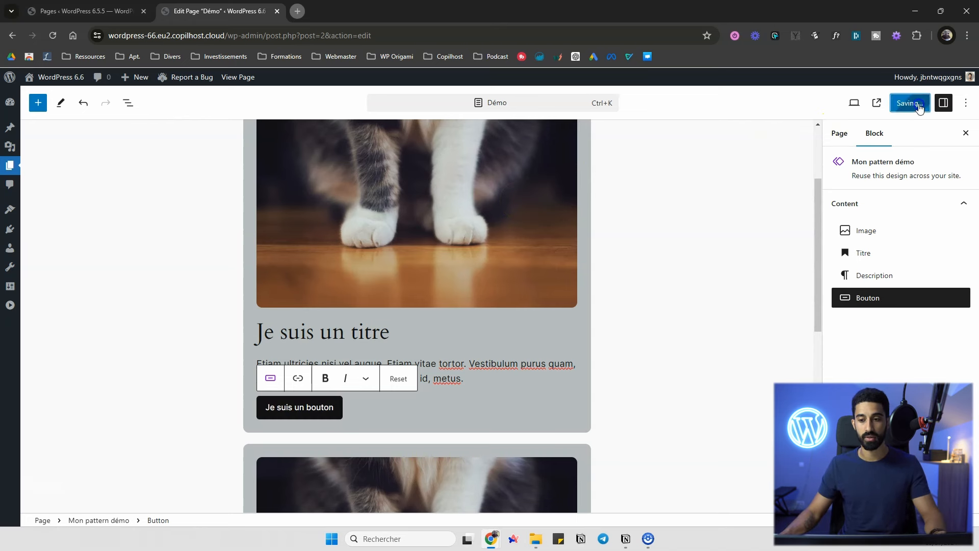
left_click(876, 103)
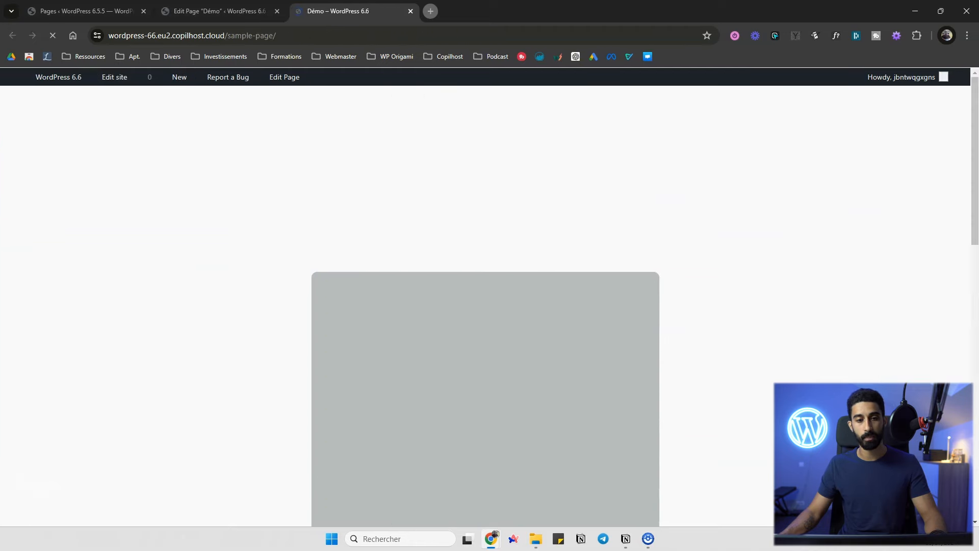
scroll(408, 188, "down", 4)
scroll(500, 328, "up", 5)
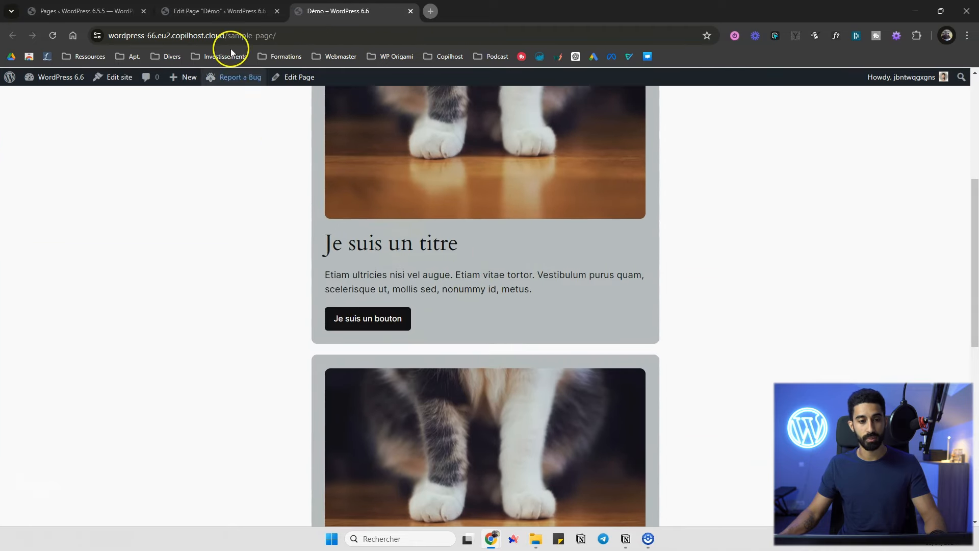
- Go back to the page editor and open Mon pattern démo for editing from My patterns in the site editor
left_click(219, 10)
scroll(406, 245, "up", 2)
left_click(408, 253)
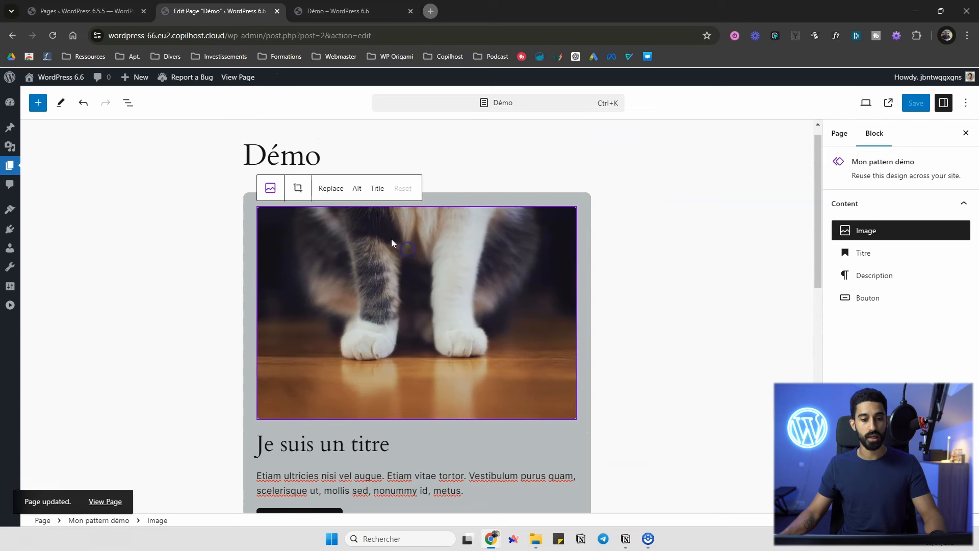
left_click(250, 211)
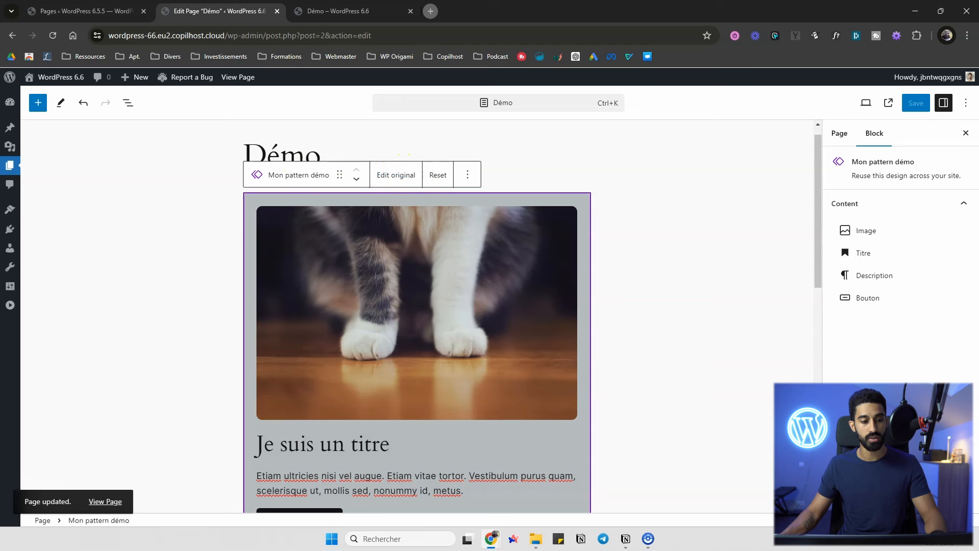
left_click(9, 305)
mouse_move(47, 251)
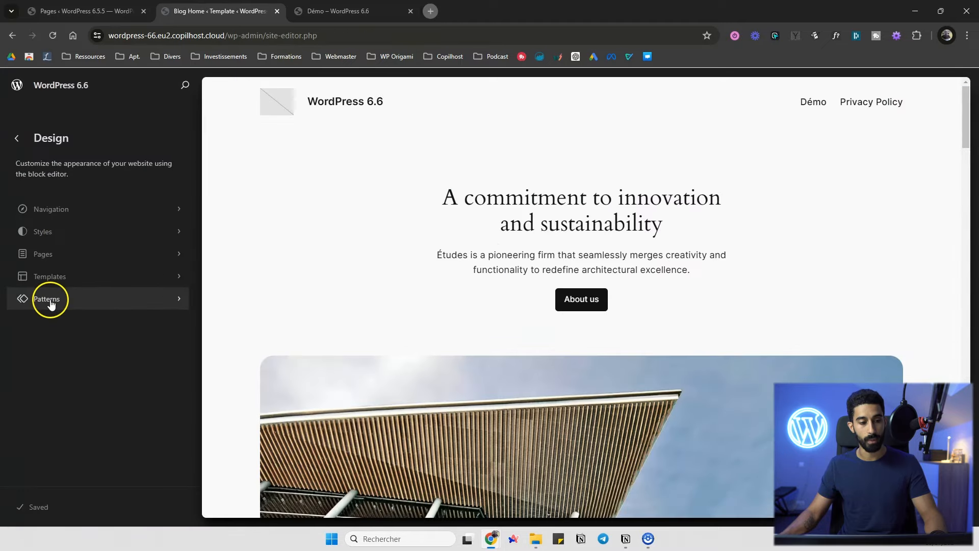
left_click(51, 301)
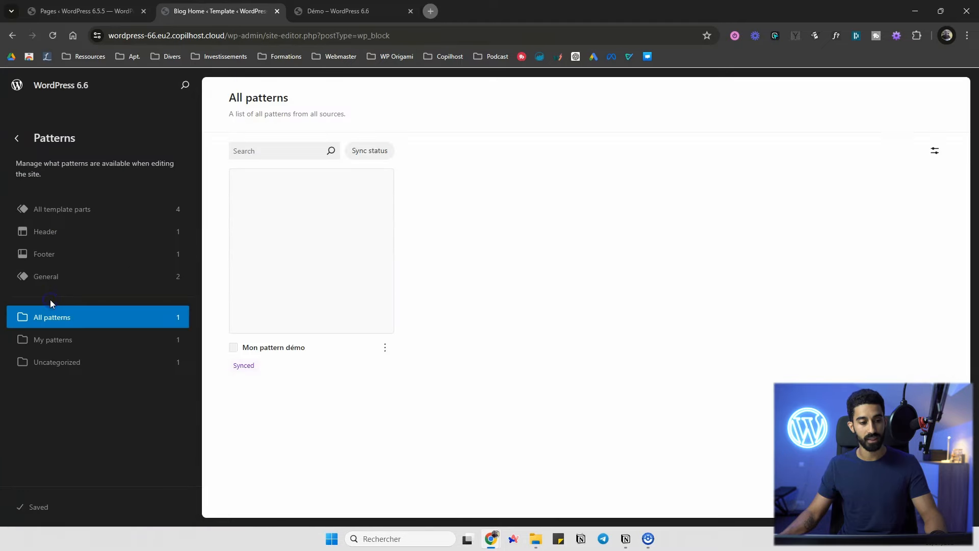
left_click(56, 345)
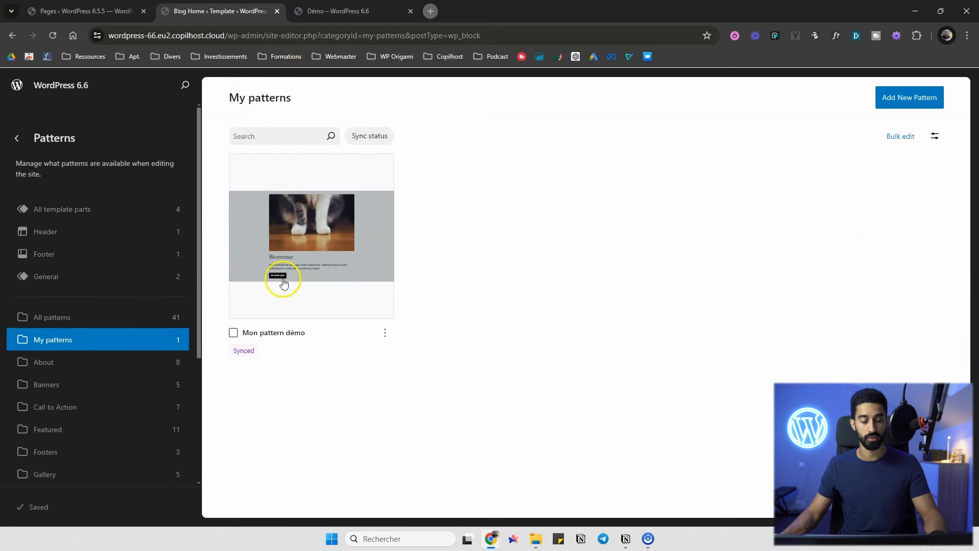
left_click(324, 241)
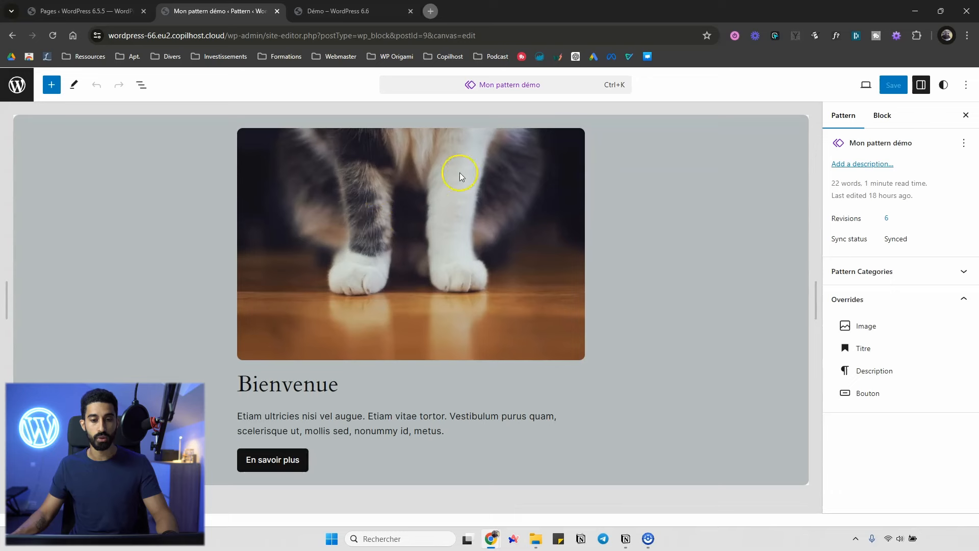
- Set the background of Mon pattern démo's outer Group to the orange Accent / Three and save the pattern
left_click(619, 122)
left_click(555, 171)
left_click(654, 184)
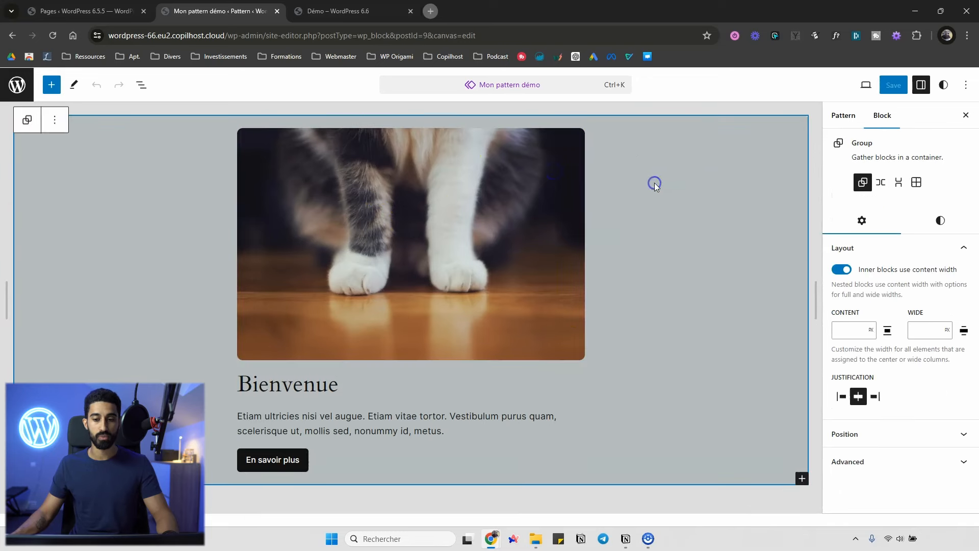
left_click(311, 378)
left_click(346, 410)
left_click(41, 122)
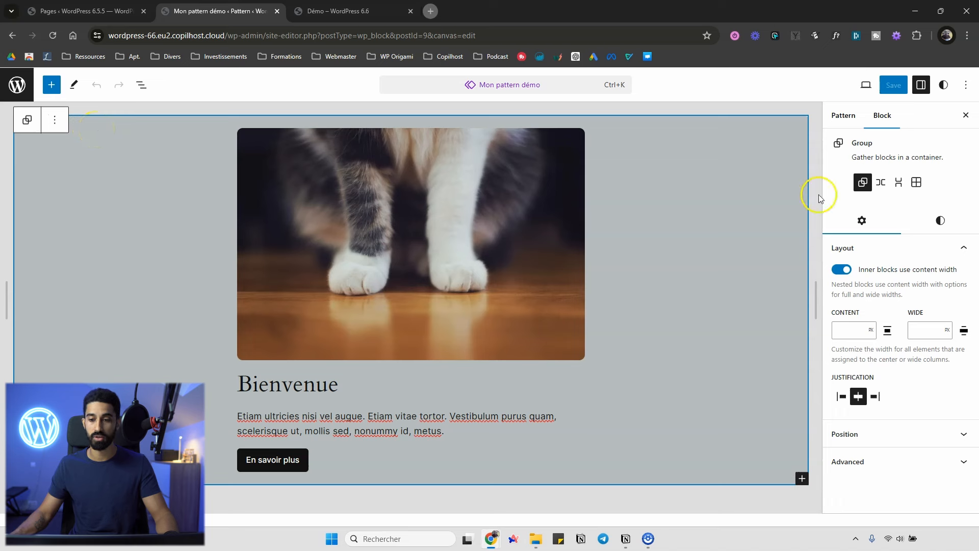
left_click(926, 223)
left_click(874, 296)
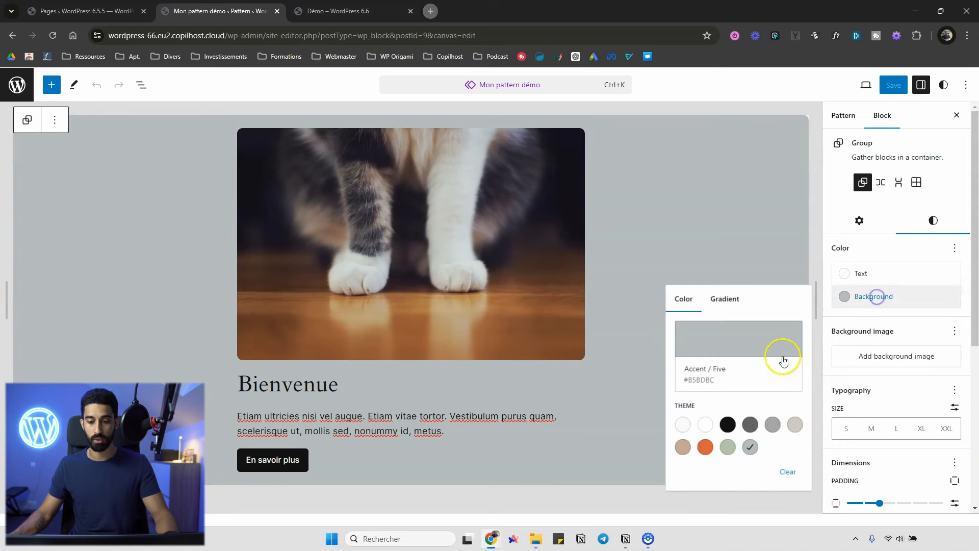
left_click(705, 446)
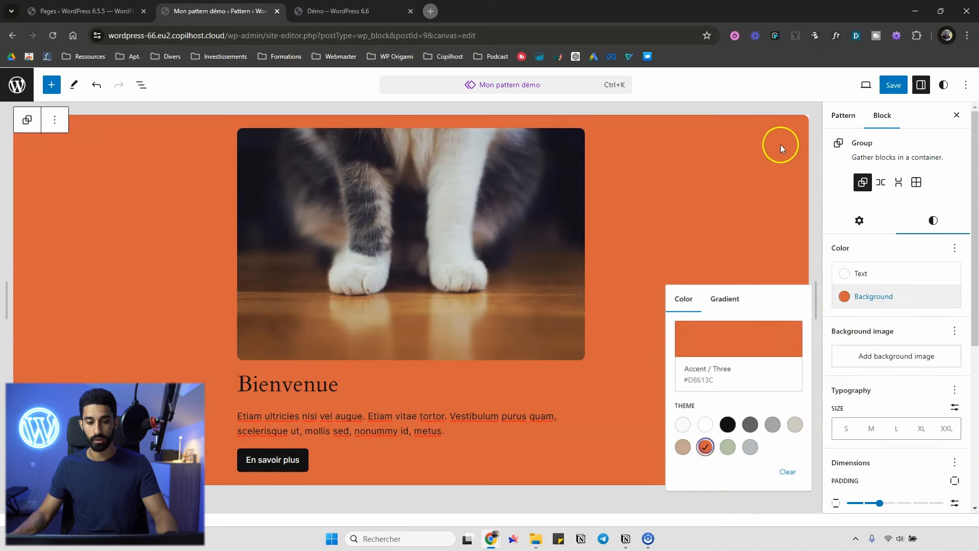
left_click(886, 85)
- Reload the published Démo page and compare the background, headings and buttons of both pattern instances
left_click(308, 13)
left_click(60, 33)
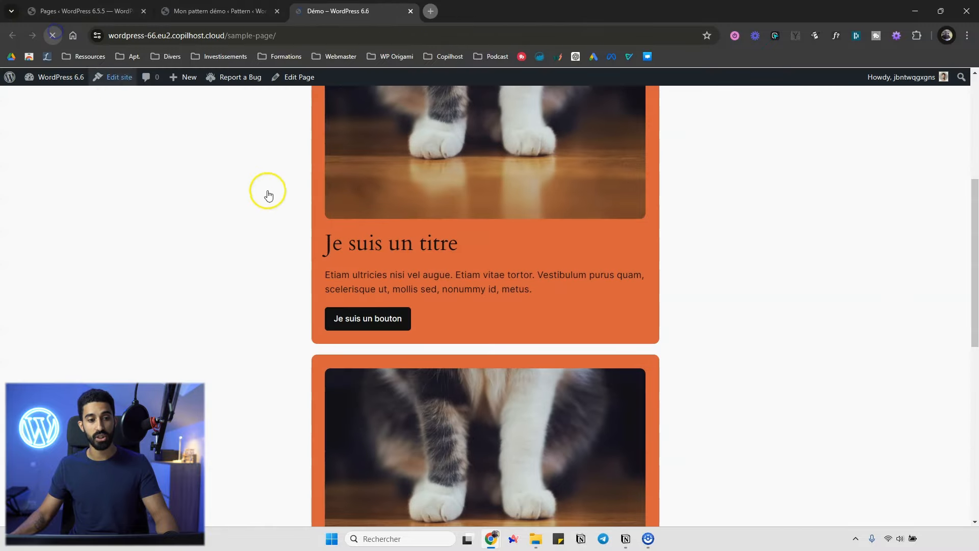
scroll(466, 243, "down", 5)
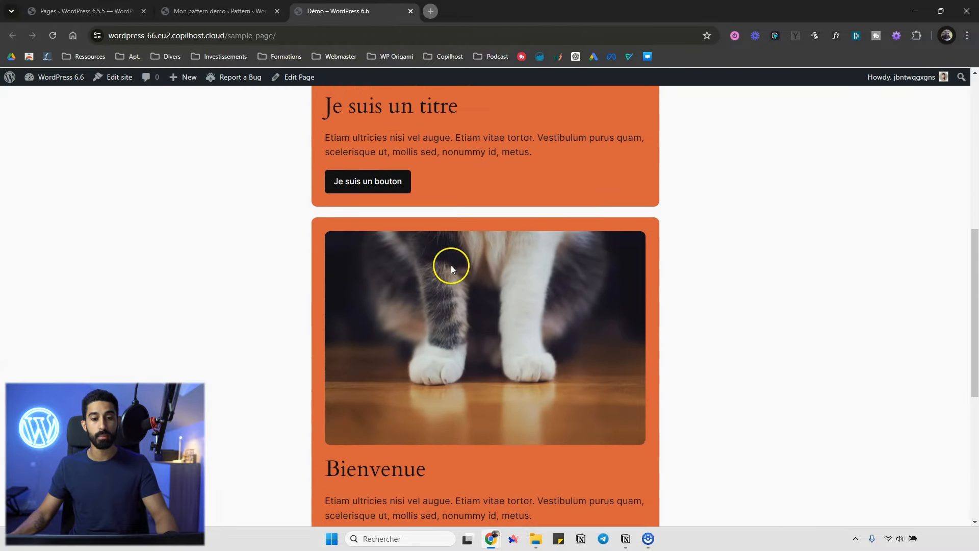
scroll(367, 174, "up", 2)
scroll(449, 192, "down", 5)
left_click_drag(416, 213, 355, 211)
scroll(375, 229, "up", 1)
scroll(468, 395, "up", 7)
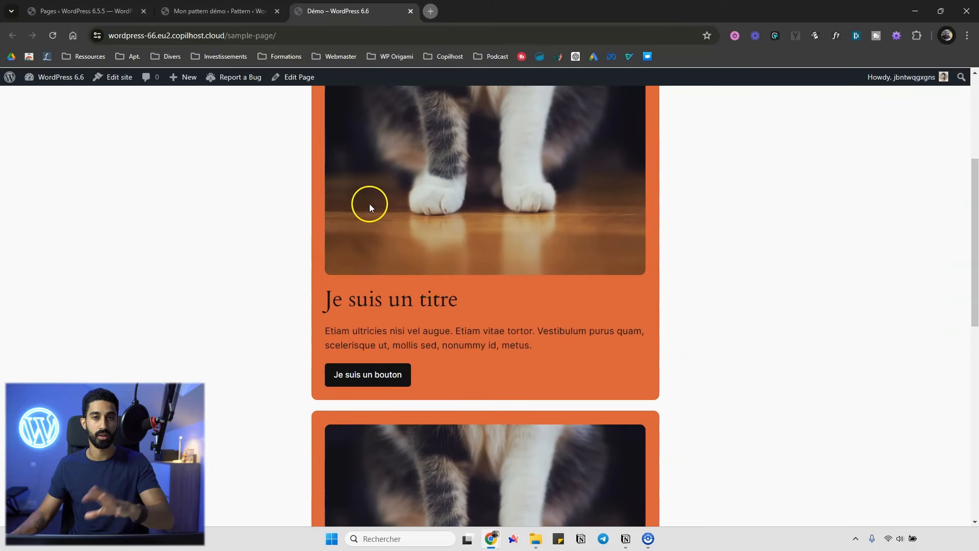
- Return to the Mon pattern démo editor and examine the overrides option in the description paragraph's advanced settings
left_click(219, 11)
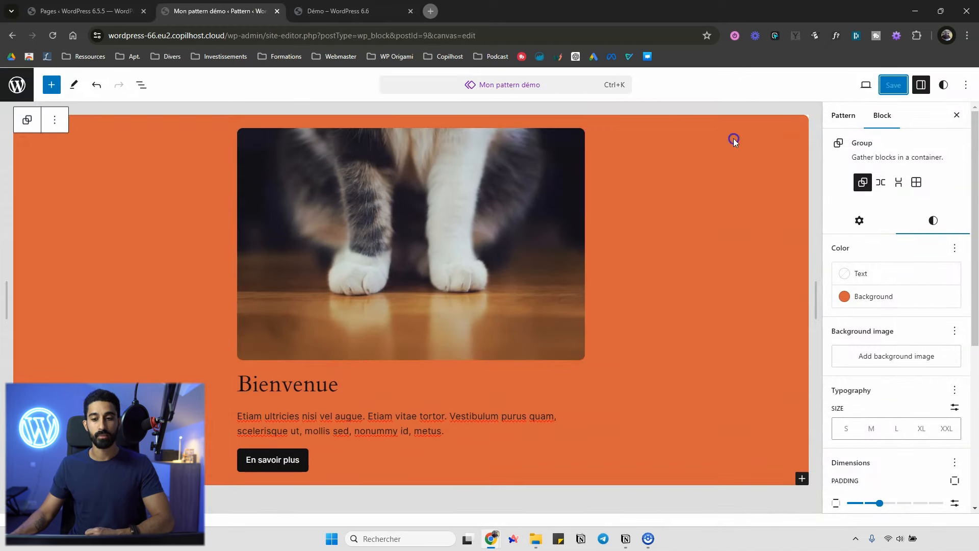
left_click(539, 209)
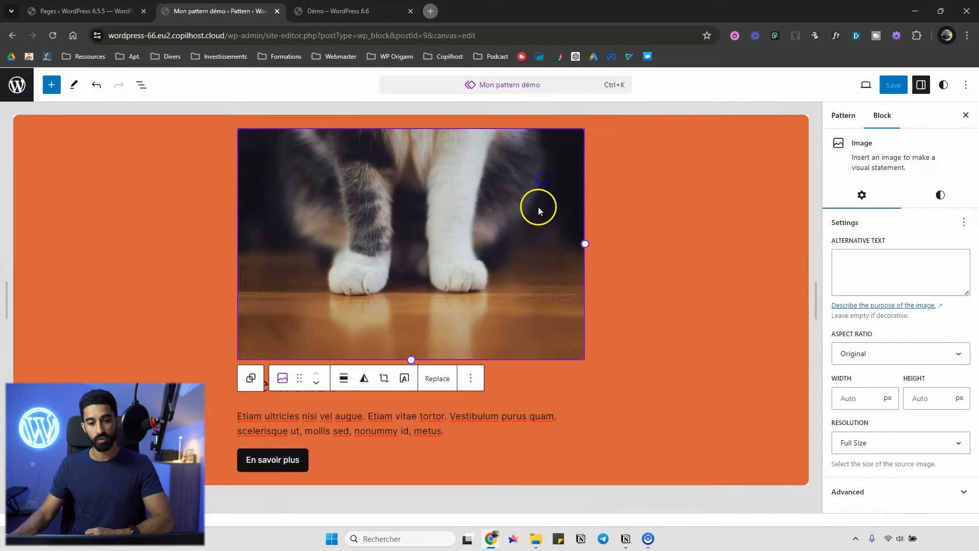
left_click(96, 124)
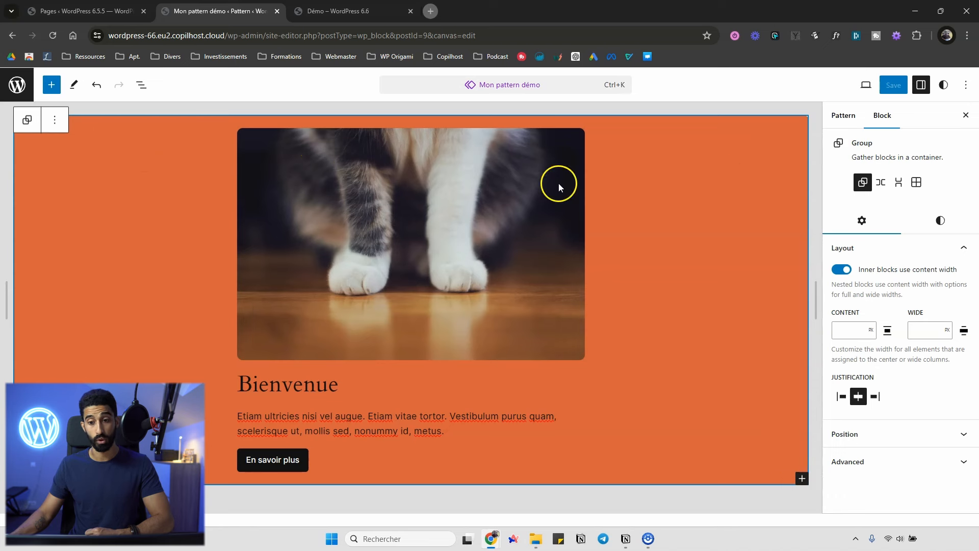
left_click(450, 196)
left_click(326, 429)
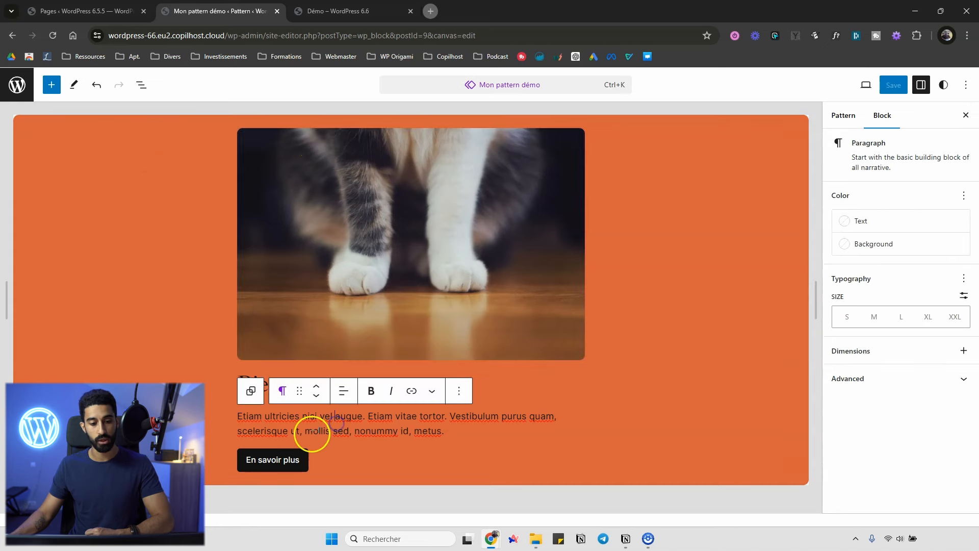
left_click(877, 379)
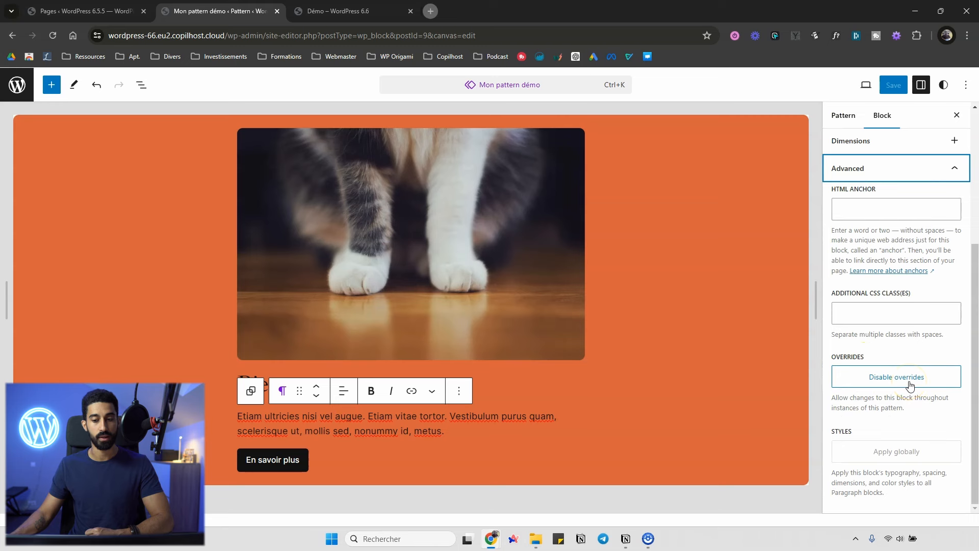
left_click(737, 345)
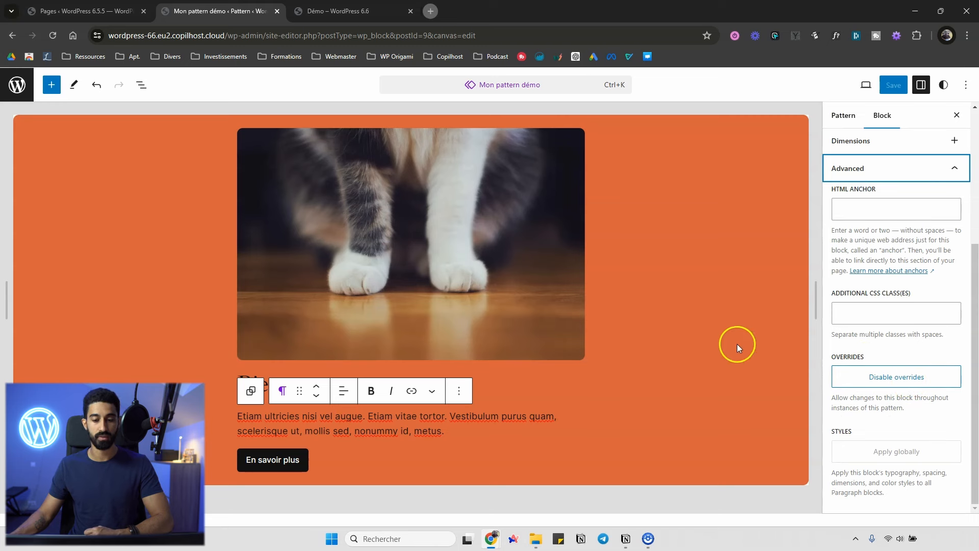
left_click(500, 435)
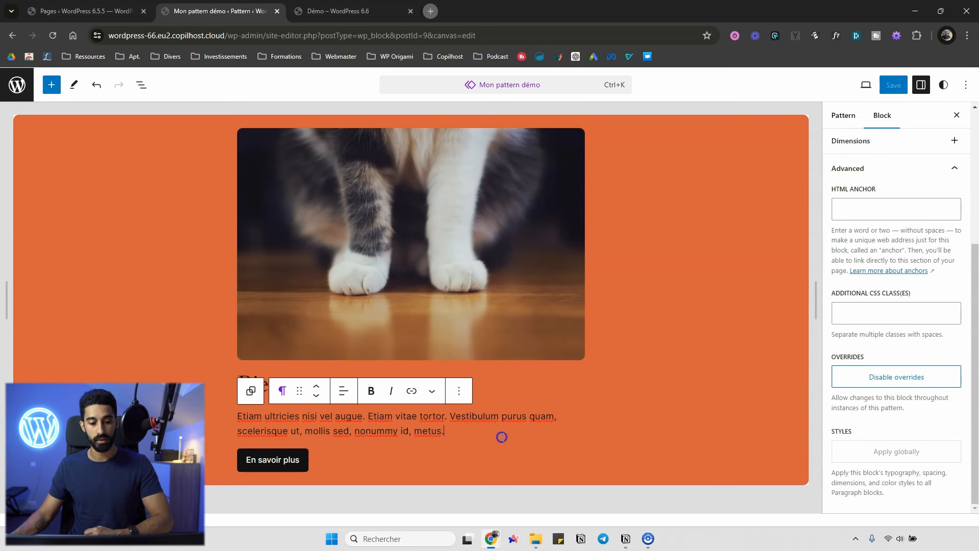
- Add a button reading "Je suis un bouton" below the description paragraph in Mon pattern démo and save the pattern
key("Return")
type("/")
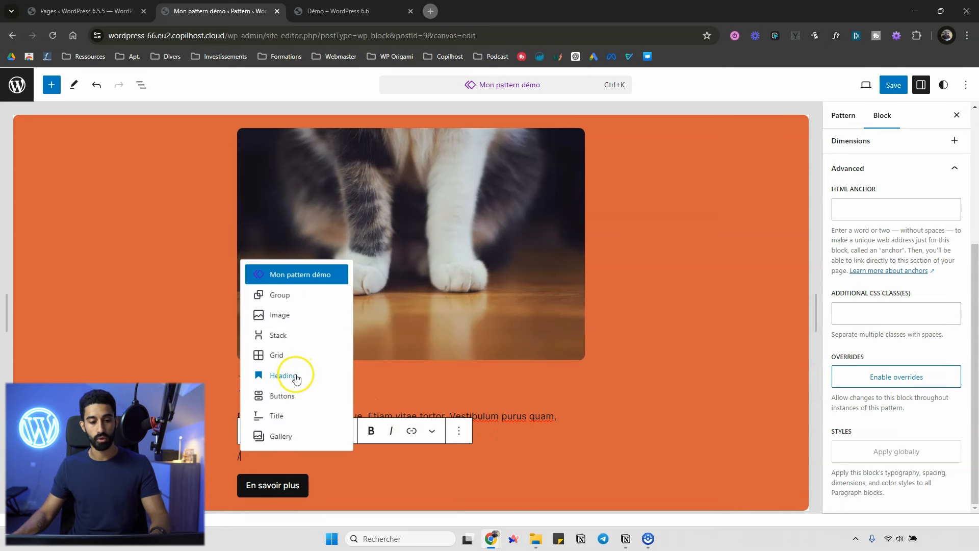
left_click(283, 395)
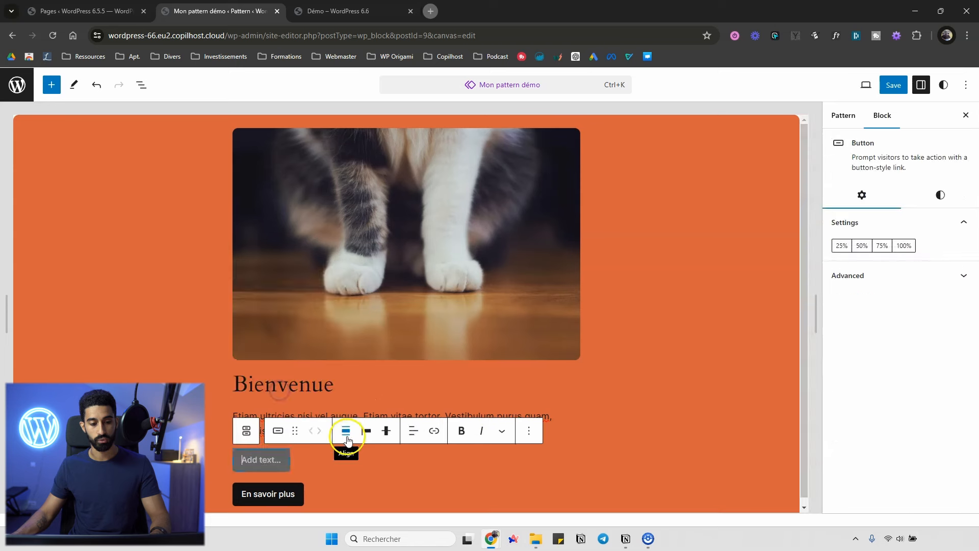
type("Je suis un")
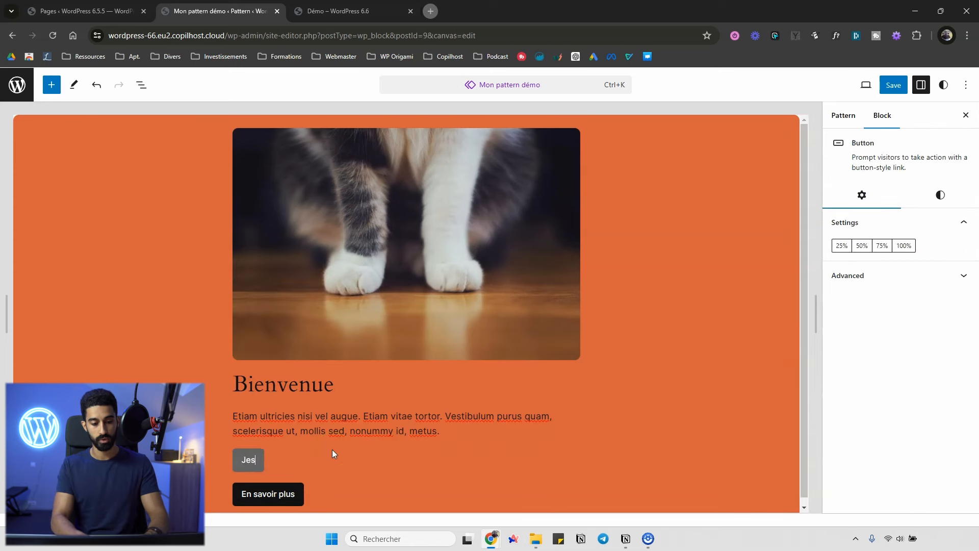
type(" bouton")
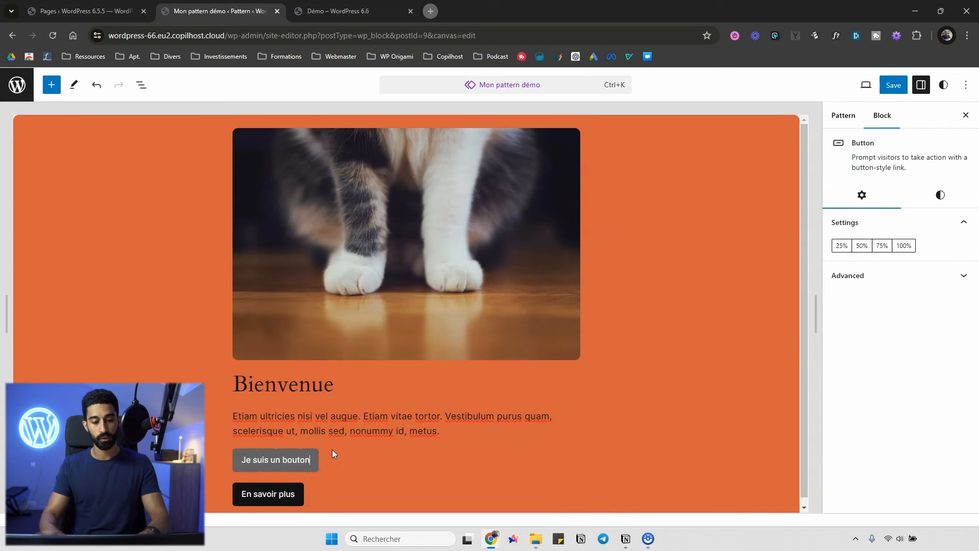
left_click(399, 445)
left_click(891, 86)
- Open the Démo page in the page editor and examine the added button in both pattern instances
left_click(349, 11)
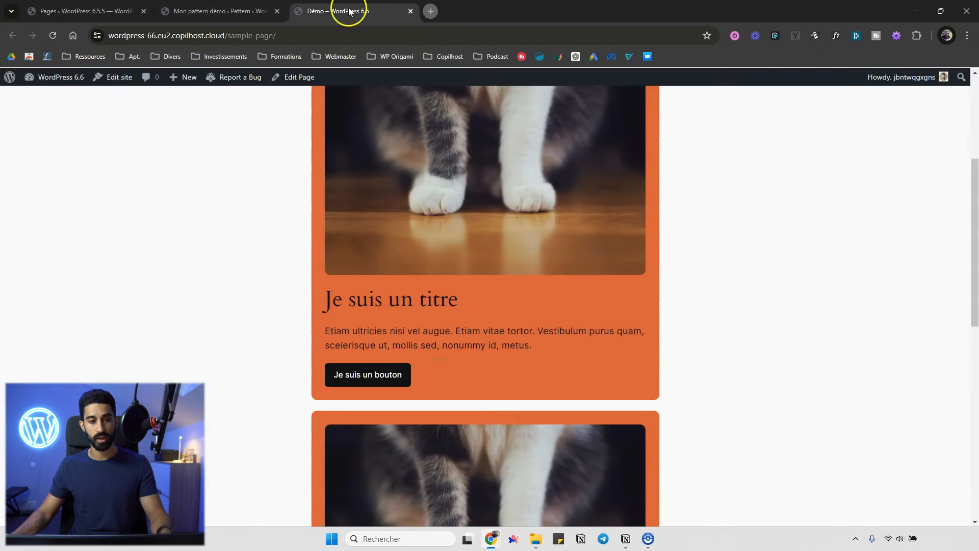
left_click(53, 35)
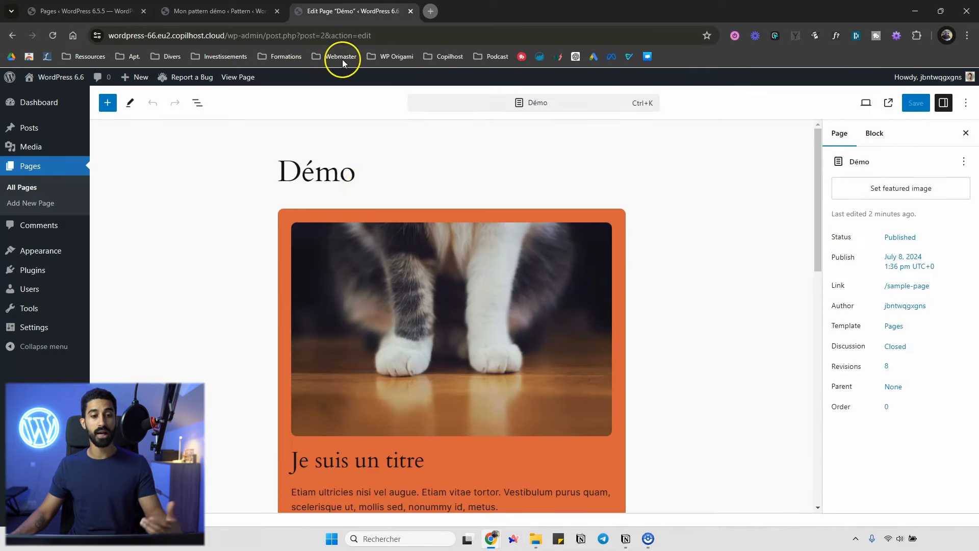
left_click(250, 11)
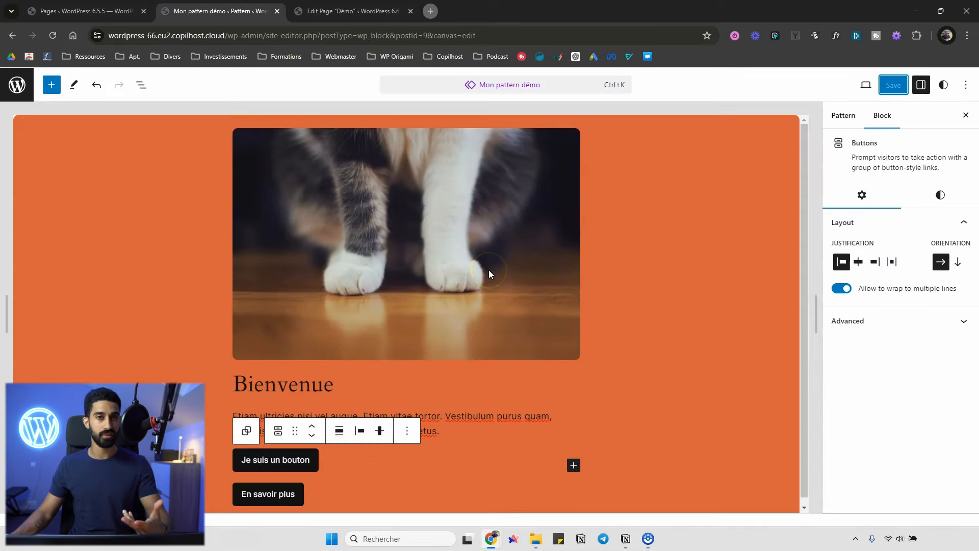
left_click(320, 11)
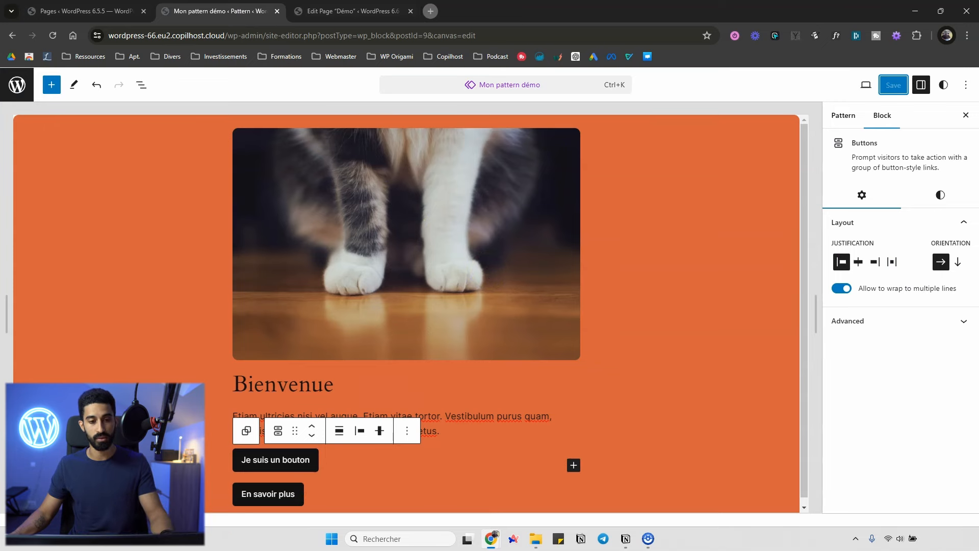
scroll(390, 224, "down", 3)
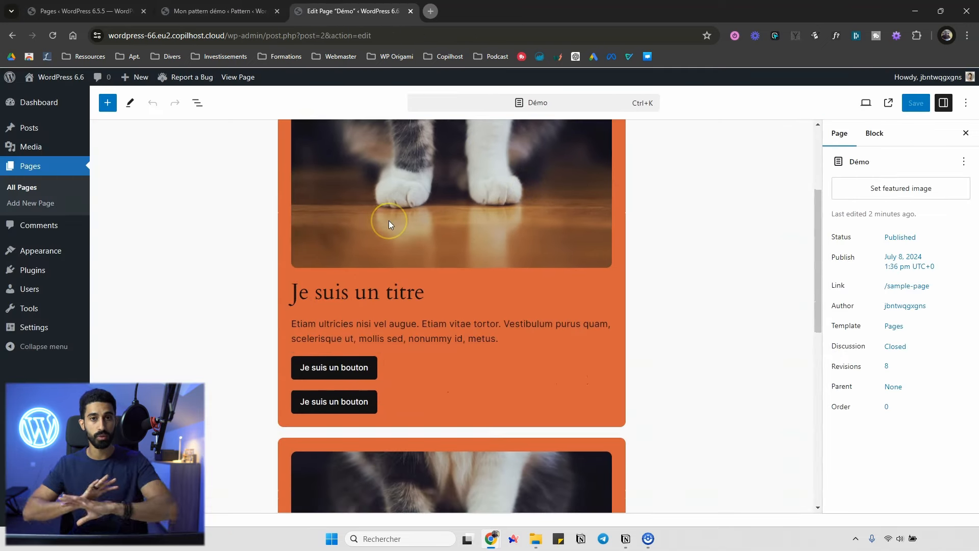
scroll(388, 220, "down", 4)
scroll(337, 135, "up", 1)
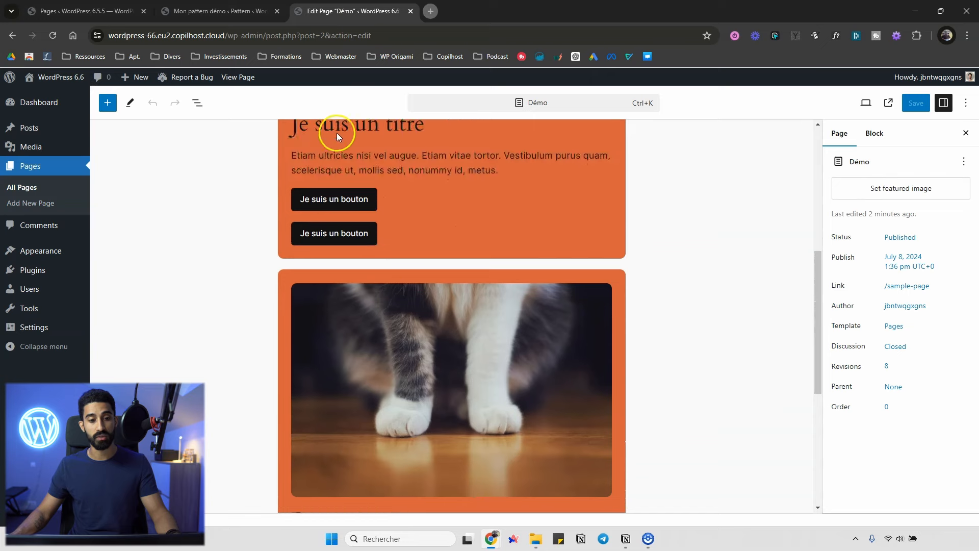
left_click(361, 204)
scroll(336, 265, "up", 2)
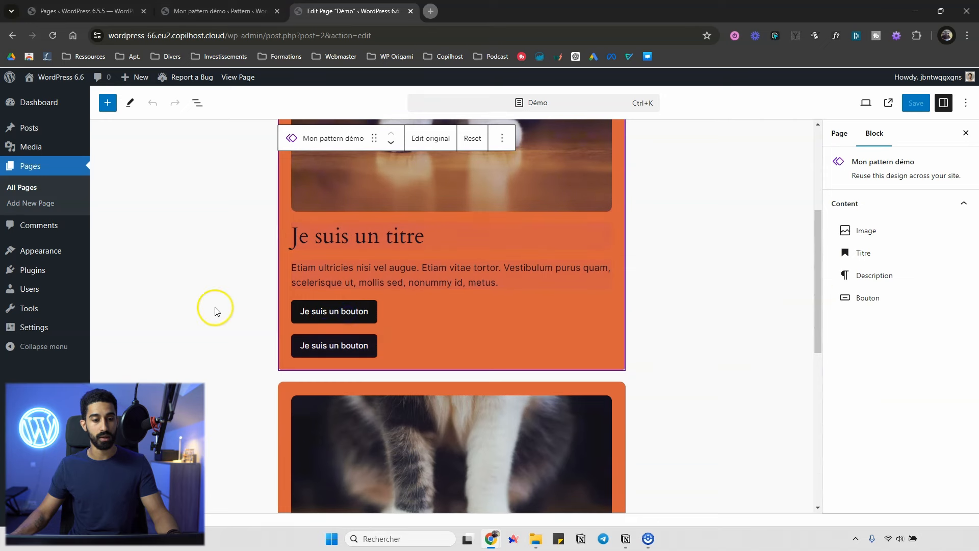
scroll(247, 179, "down", 2)
- In the Mon pattern démo editor, set the "Je suis un bouton" button's background to the pale green theme colour and save the pattern
left_click(206, 11)
left_click(296, 454)
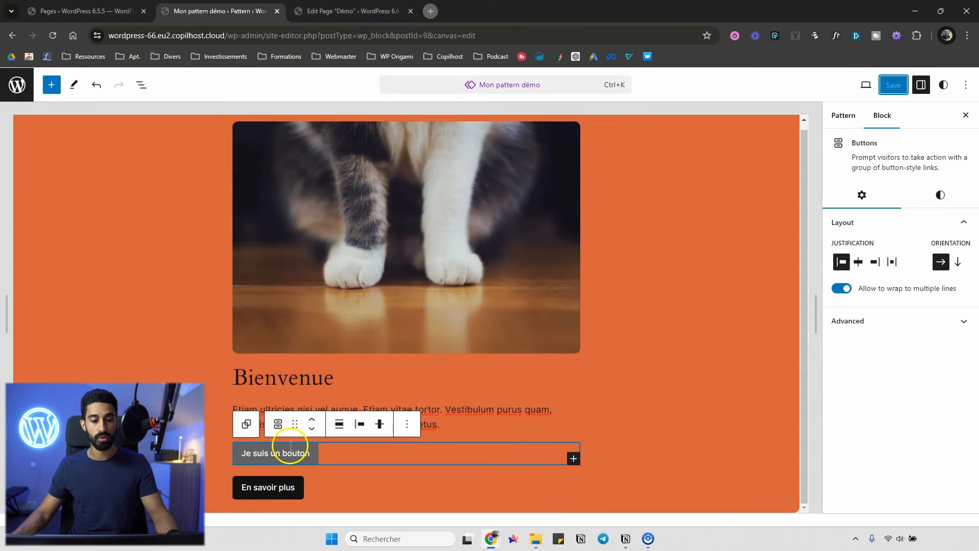
left_click(294, 427)
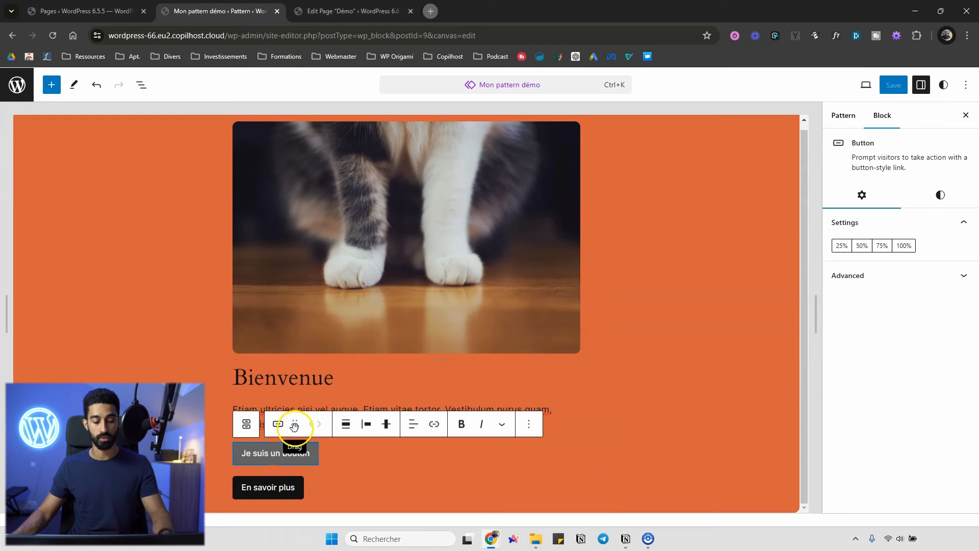
left_click(940, 194)
left_click(873, 331)
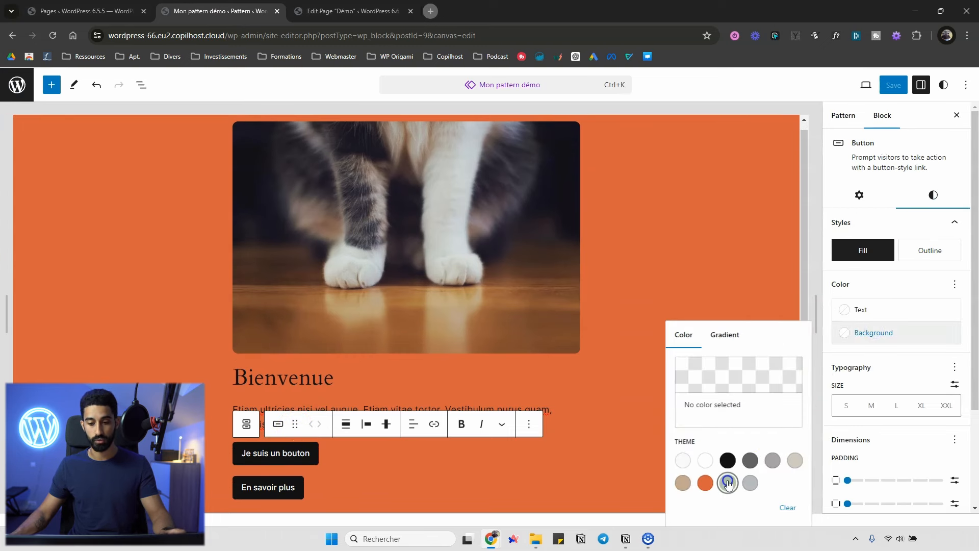
left_click(727, 482)
left_click(889, 83)
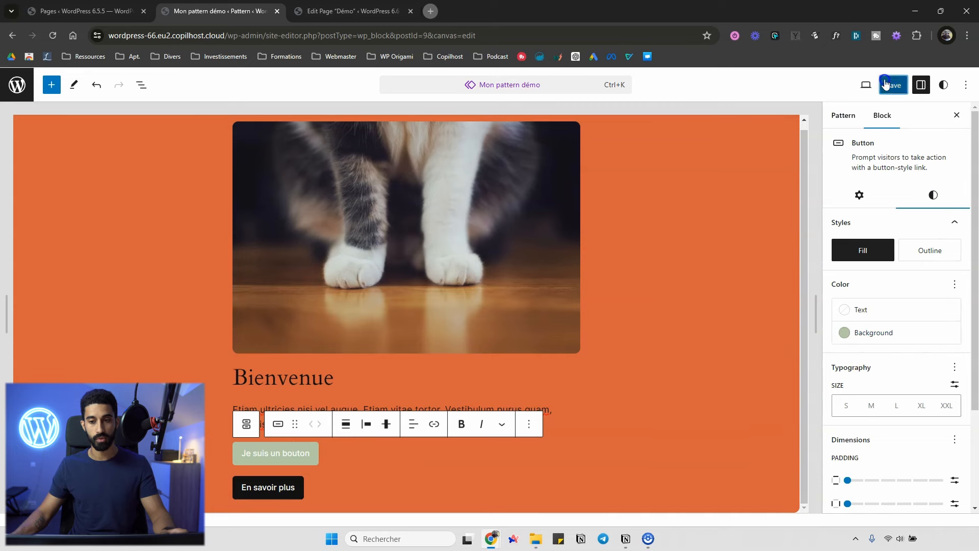
- Reload the Démo page editor and compare the "Je suis un bouton" button's colour in both pattern instances
left_click(341, 11)
left_click(51, 34)
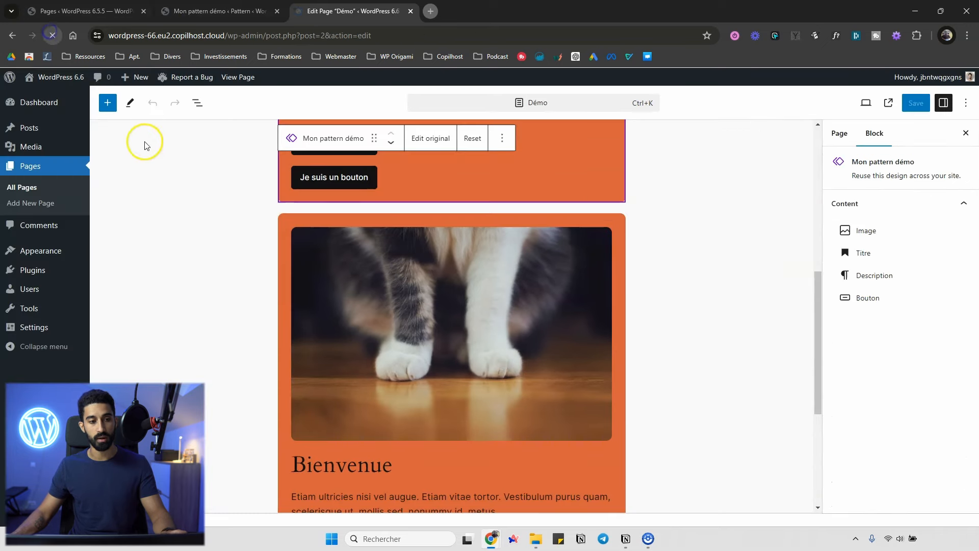
scroll(275, 233, "down", 5)
scroll(275, 233, "down", 5)
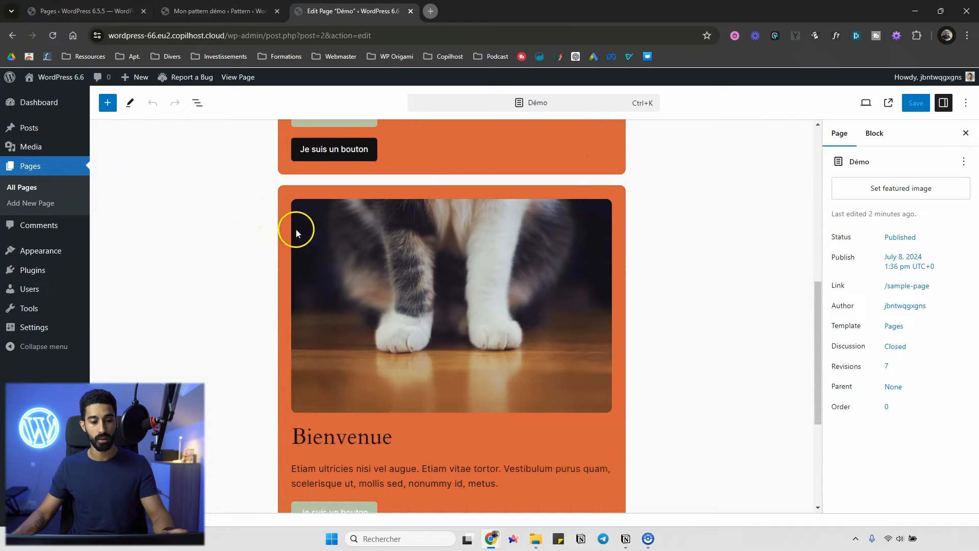
left_click(329, 370)
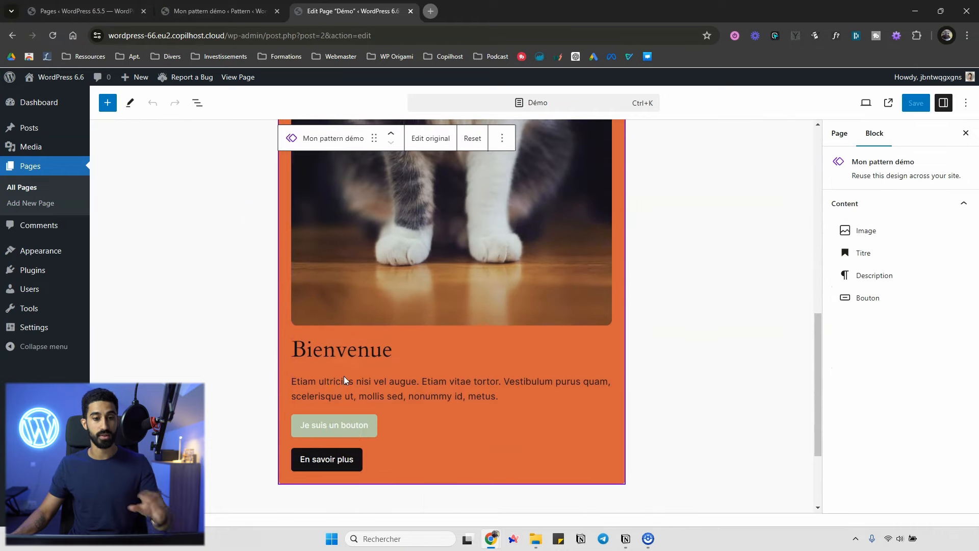
scroll(344, 375, "up", 1)
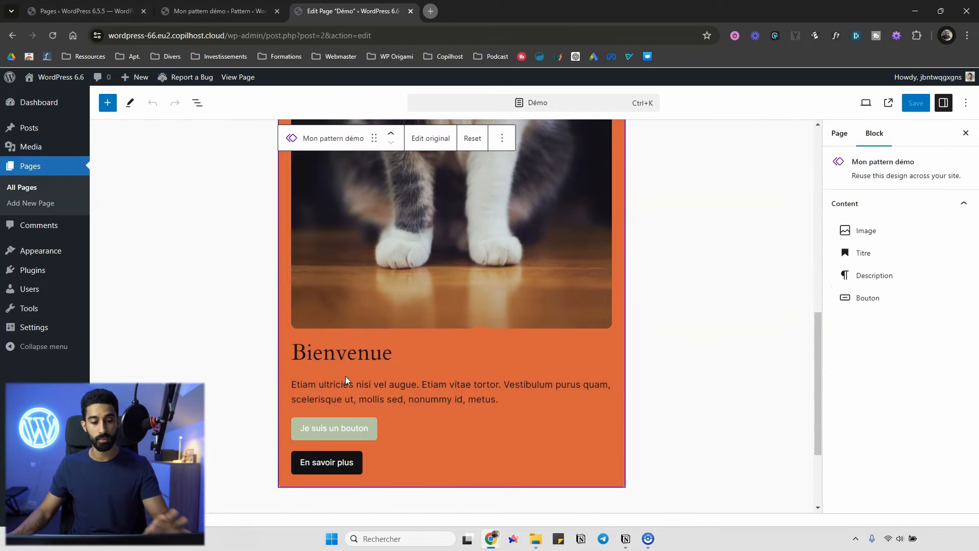
scroll(337, 367, "up", 5)
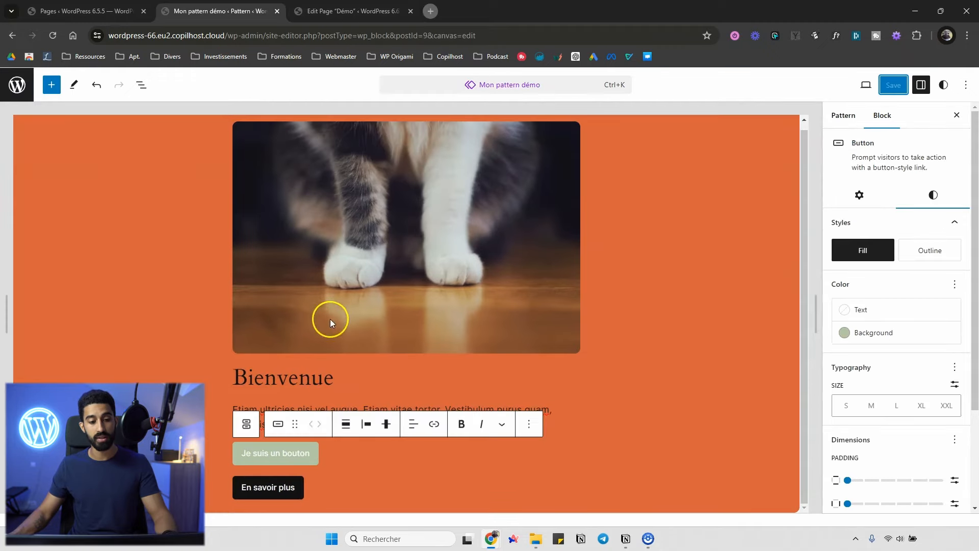
- In the Mon pattern démo editor, enable overrides for the green button under the name "Bouton secondaire"
scroll(892, 404, "down", 3)
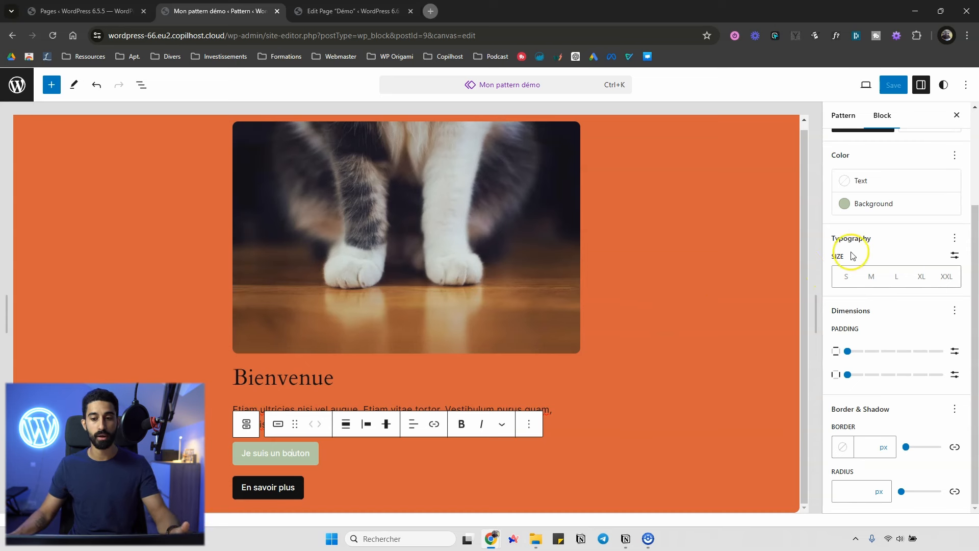
scroll(862, 255, "up", 3)
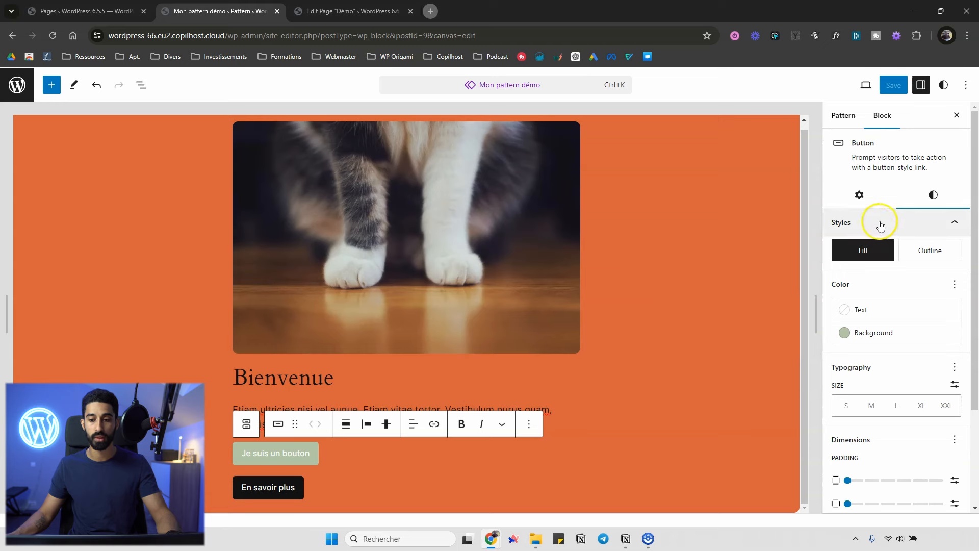
left_click(917, 224)
left_click(859, 195)
left_click(862, 278)
scroll(890, 383, "down", 3)
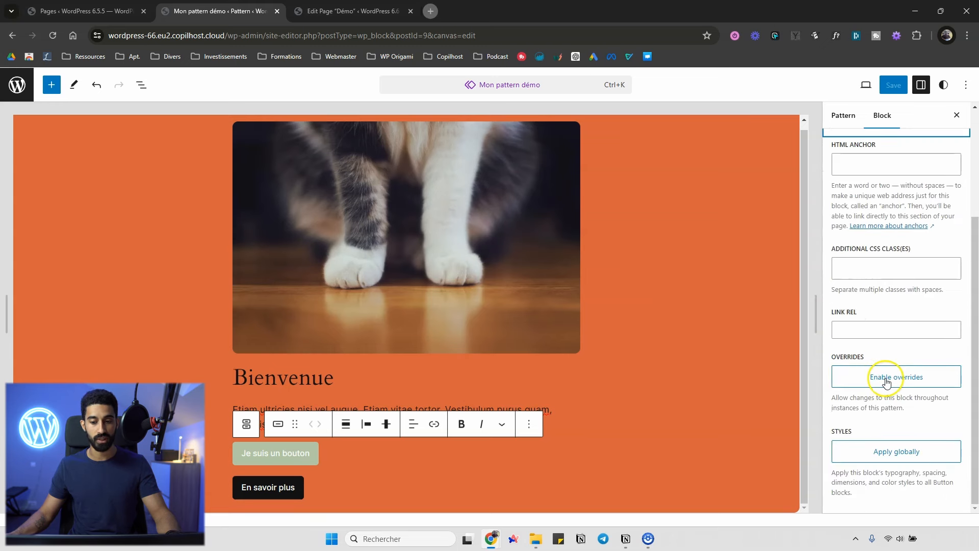
left_click(886, 378)
left_click(496, 318)
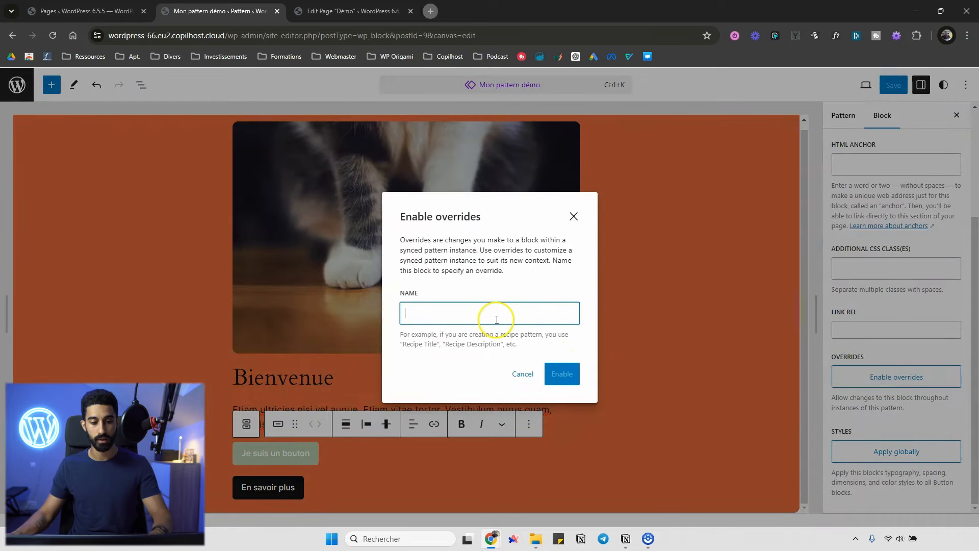
type("Bouton secondaire")
left_click(556, 378)
scroll(951, 207, "up", 4)
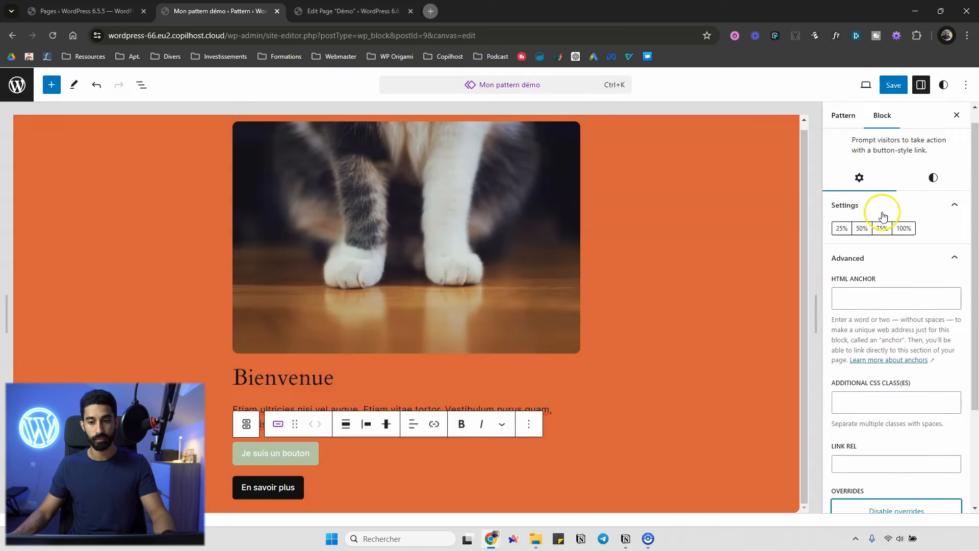
- Review the pattern's list of overrides by selecting Image, Titre, Description, Bouton secondaire and Bouton in turn
left_click(844, 117)
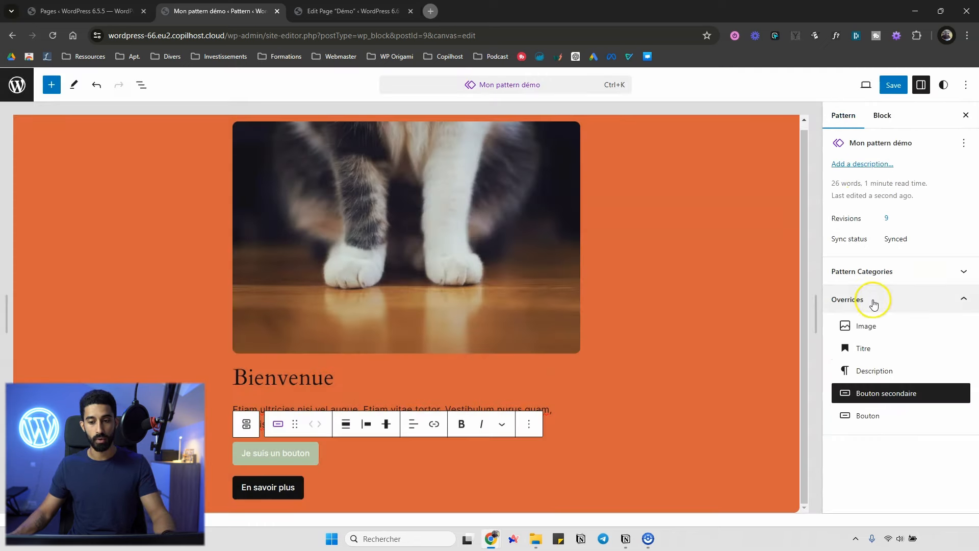
left_click(868, 326)
left_click(872, 349)
left_click(877, 371)
left_click(887, 394)
left_click(899, 396)
left_click(899, 416)
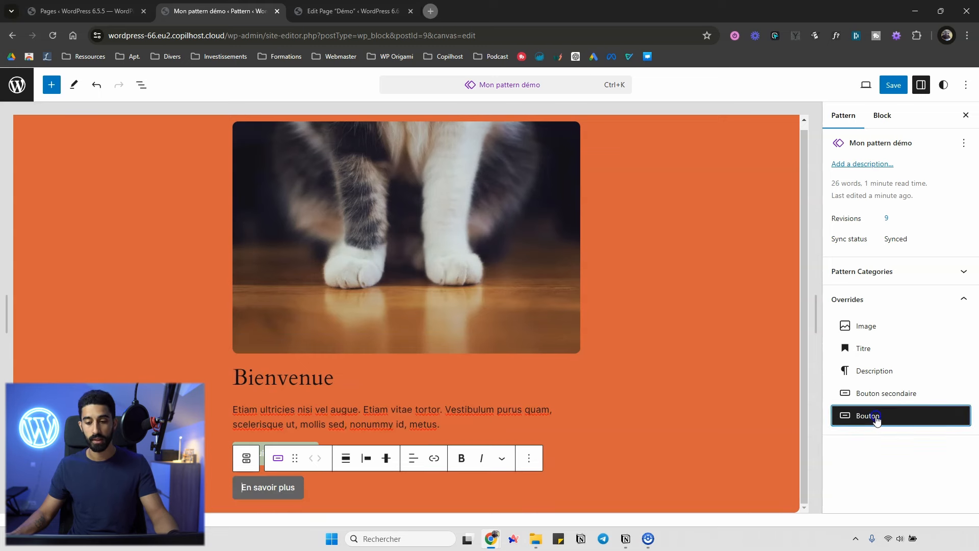
left_click(896, 395)
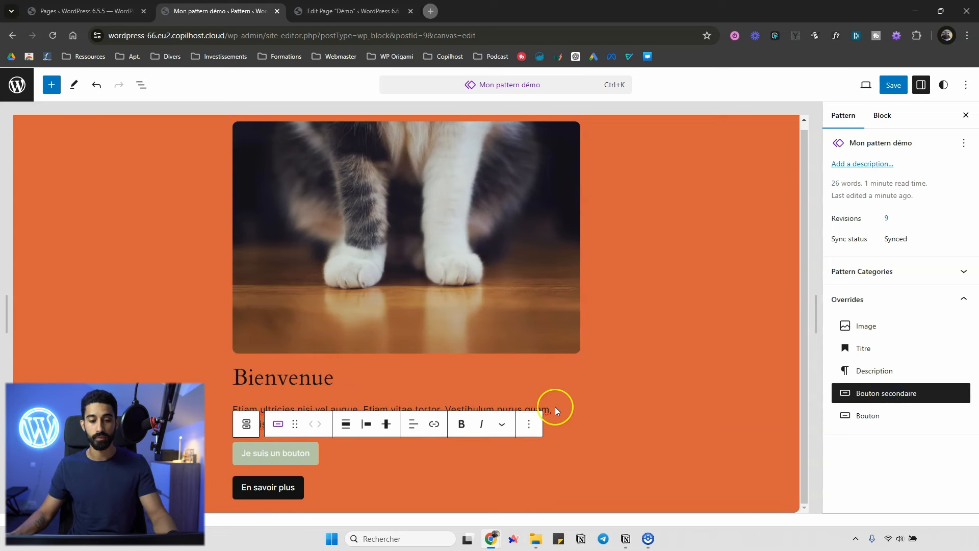
- Check the overrides option in Bouton secondaire's advanced settings and save the pattern
left_click(883, 115)
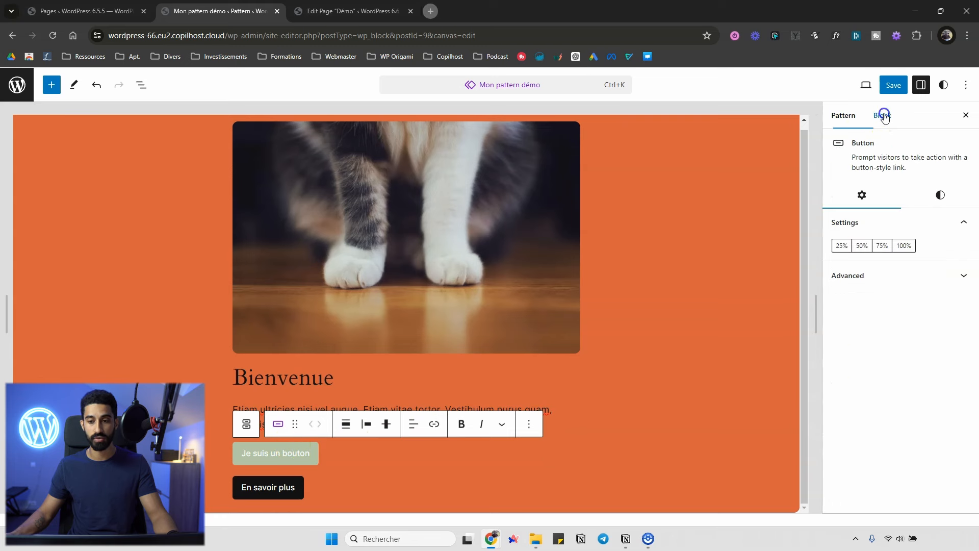
left_click(848, 274)
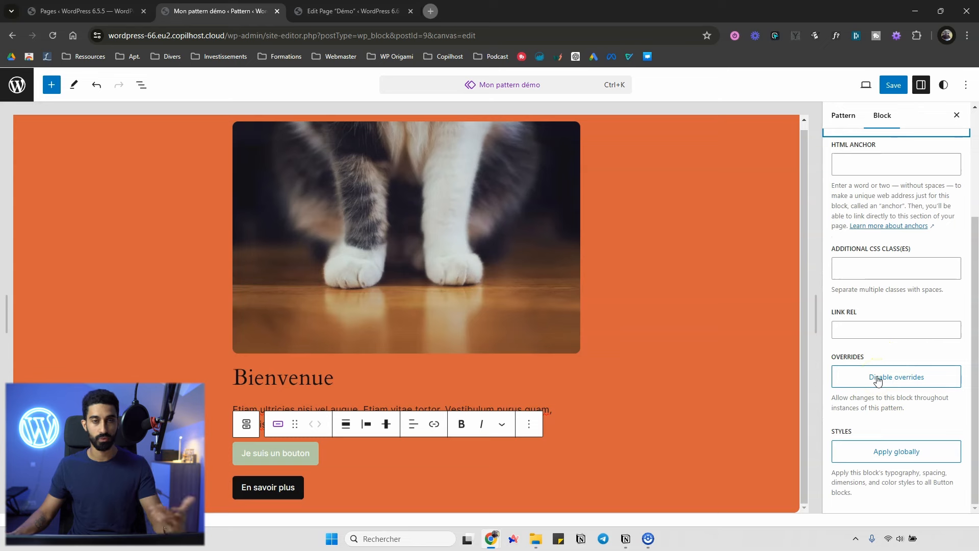
scroll(856, 179, "up", 3)
left_click(839, 118)
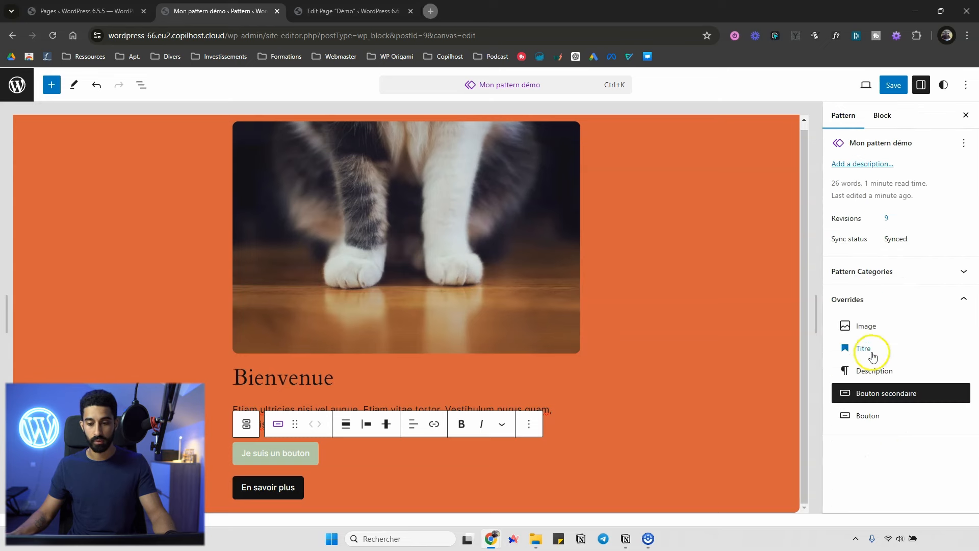
left_click(893, 85)
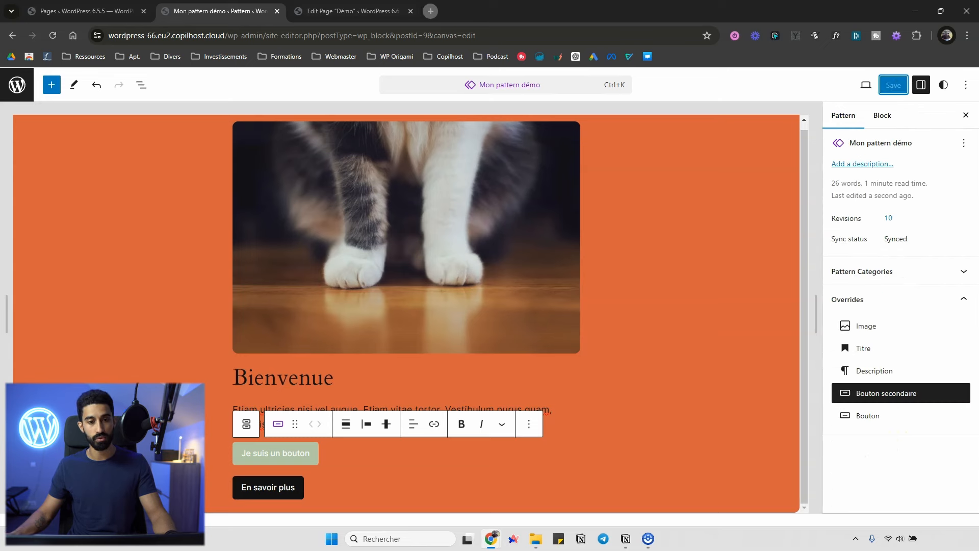
- Reload the Démo page editor and select Bouton secondaire in the first pattern instance
key("ctrl+Tab")
left_click(53, 35)
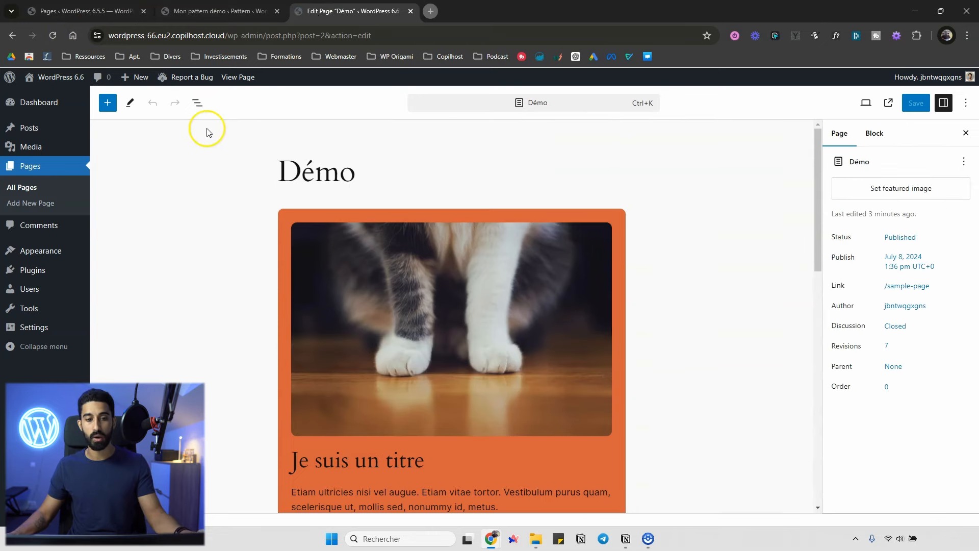
scroll(262, 168, "down", 6)
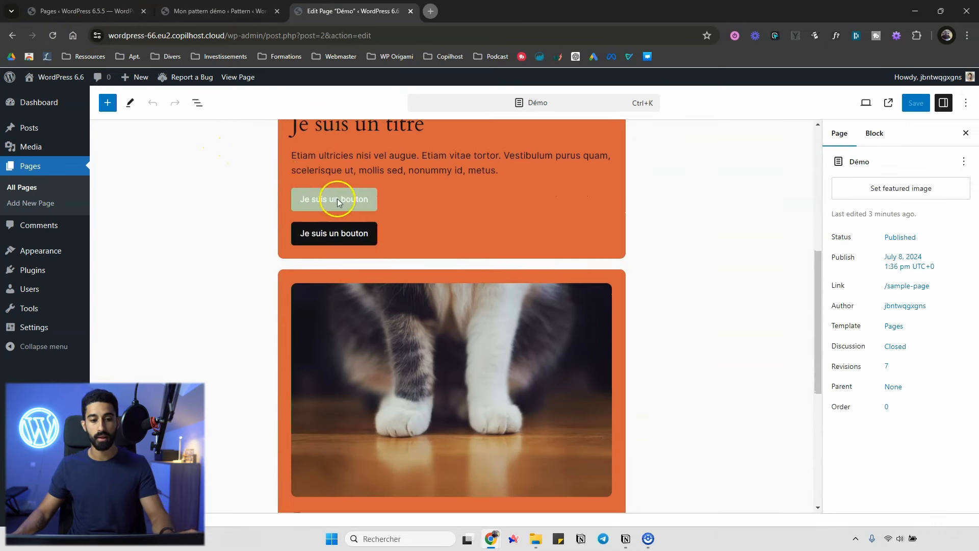
left_click(337, 197)
scroll(408, 224, "up", 1)
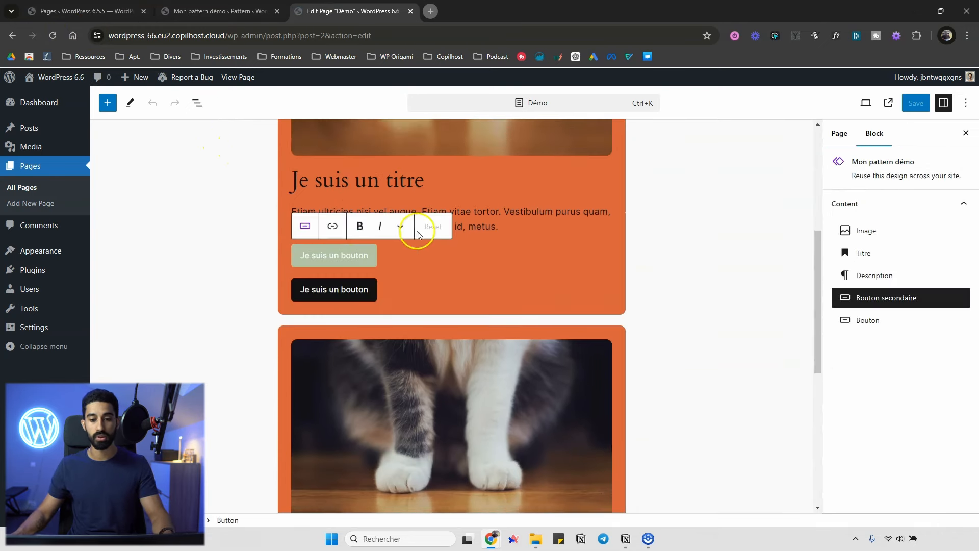
- Clear the green secondary button's text in the first pattern instance and select the same button in the second instance
left_click(357, 250)
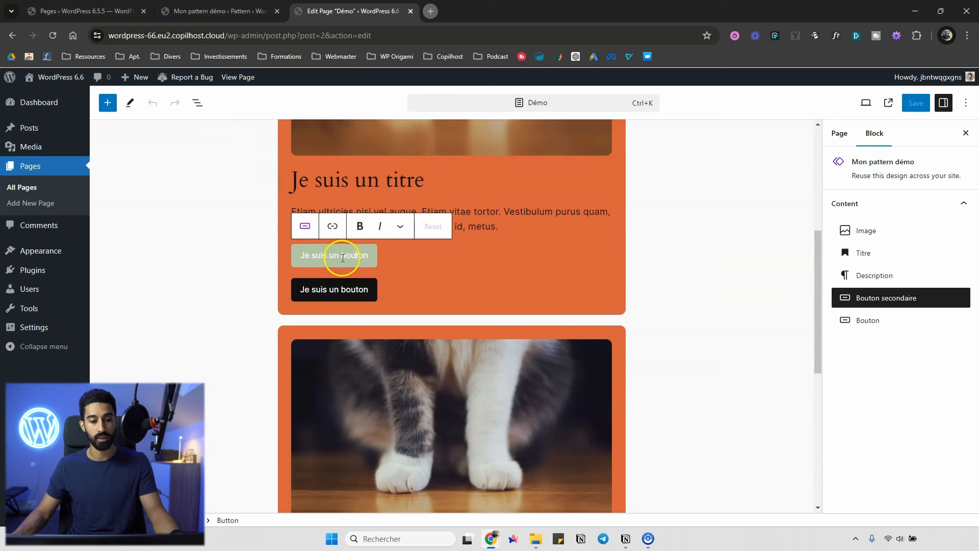
key("BackSpace")
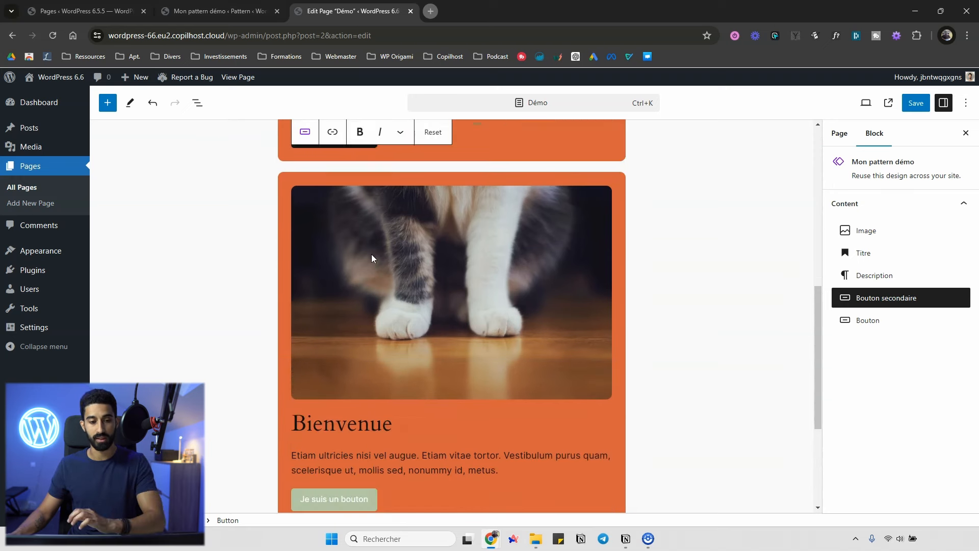
scroll(371, 254, "down", 5)
left_click(330, 419)
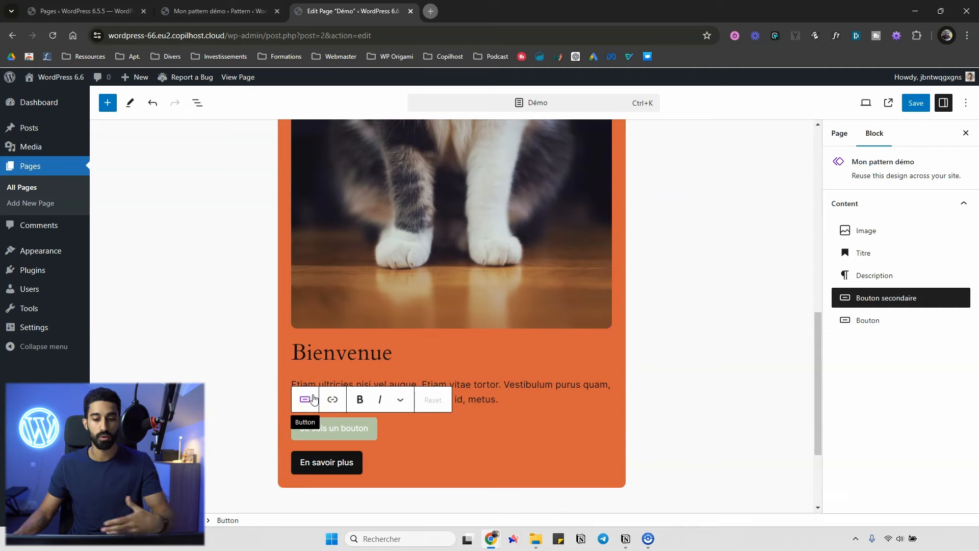
left_click(314, 399)
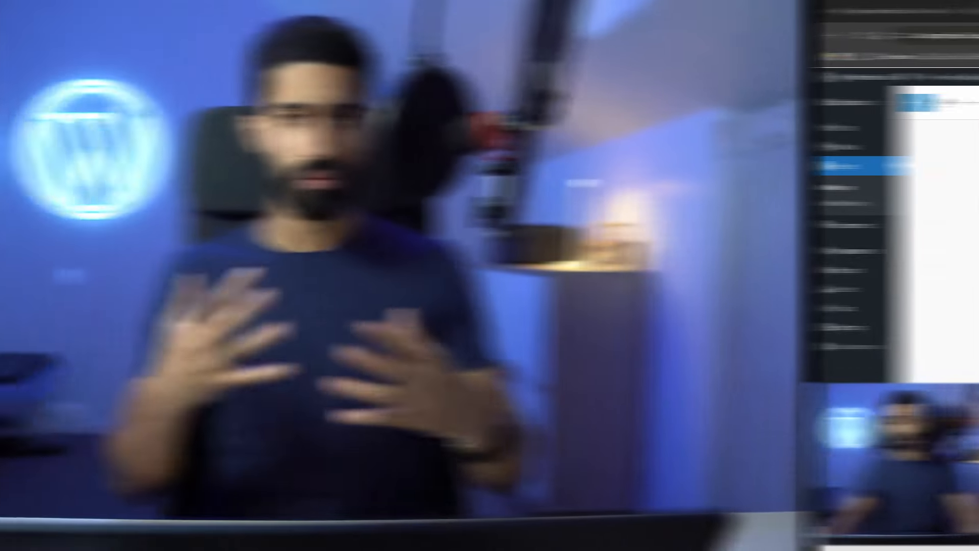
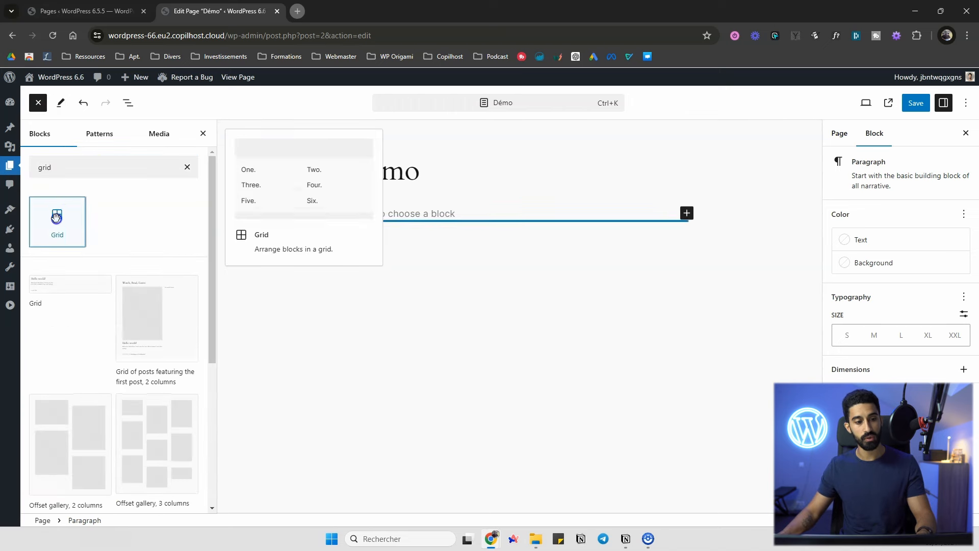
- Insert a Grid block on the Démo page and add the Mon pattern démo pattern in its first cell
left_click(56, 215)
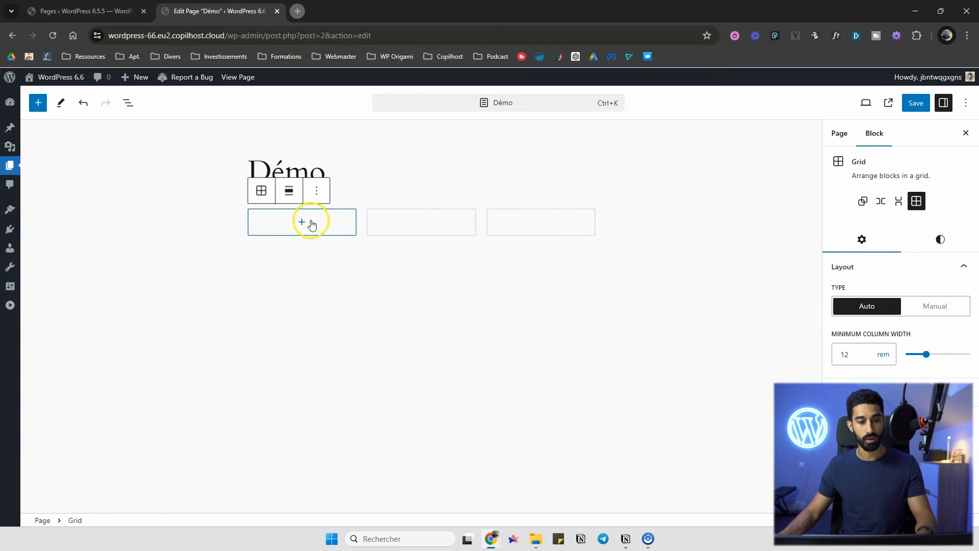
left_click(308, 222)
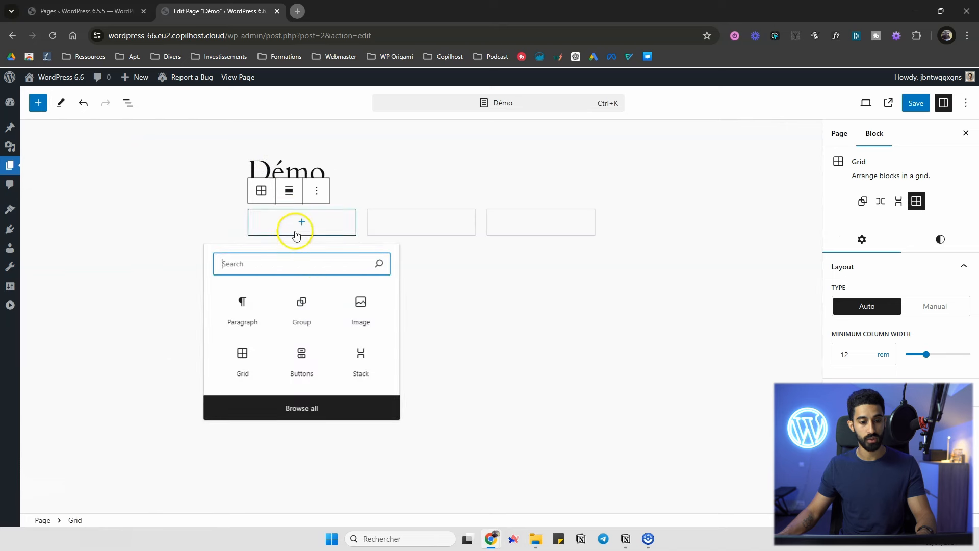
type("patt")
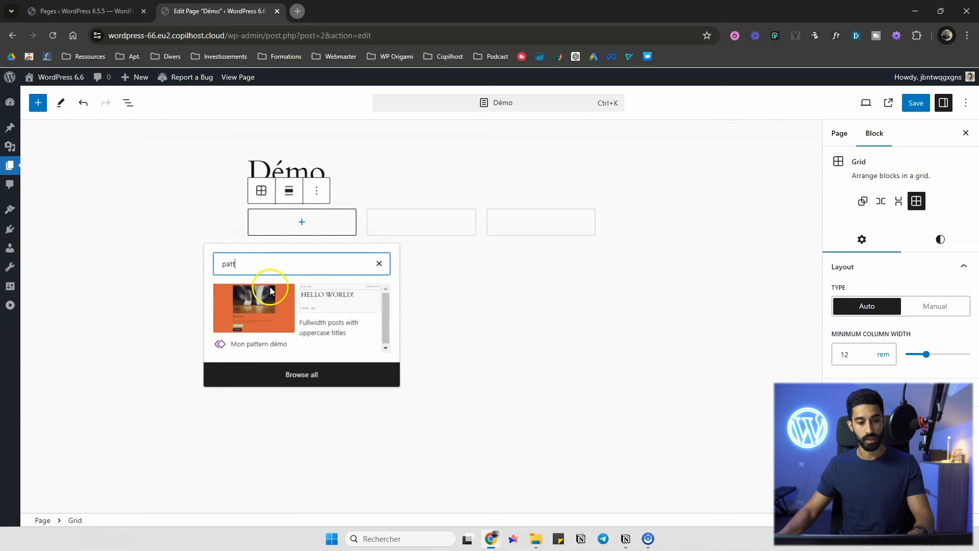
left_click(271, 341)
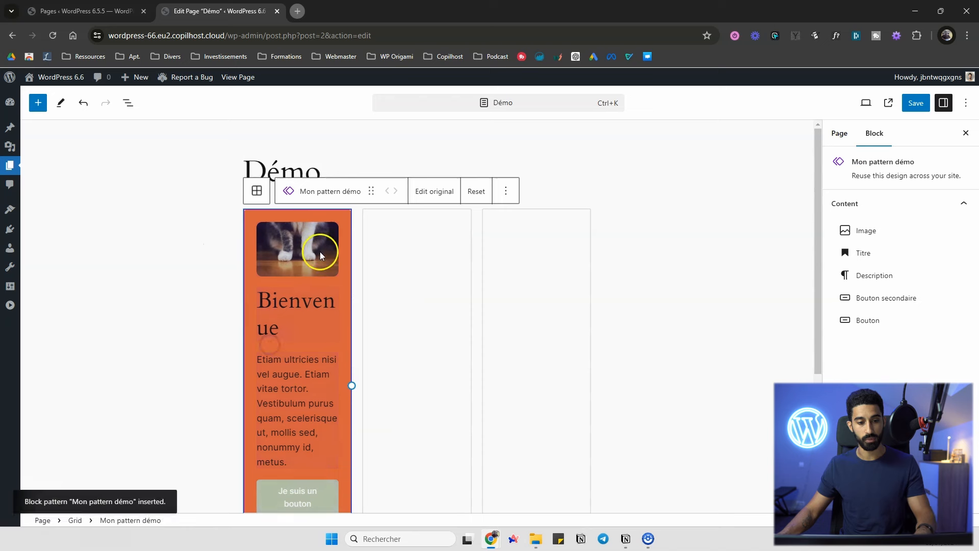
- Duplicate the Mon pattern démo instance repeatedly to fill several rows of the grid
key("ctrl+shift+d")
key("ctrl+shift+d")
key("ctrl+shift+d")
key("ctrl+shift+d")
key("ctrl+shift+d")
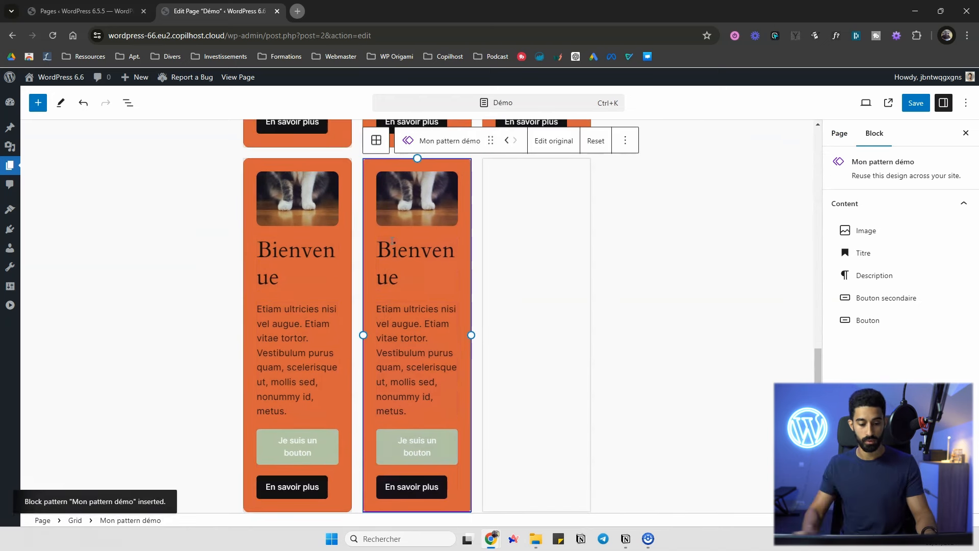
scroll(391, 240, "down", 4)
left_click(356, 217)
scroll(724, 226, "up", 5)
left_click(487, 213)
left_click(472, 207)
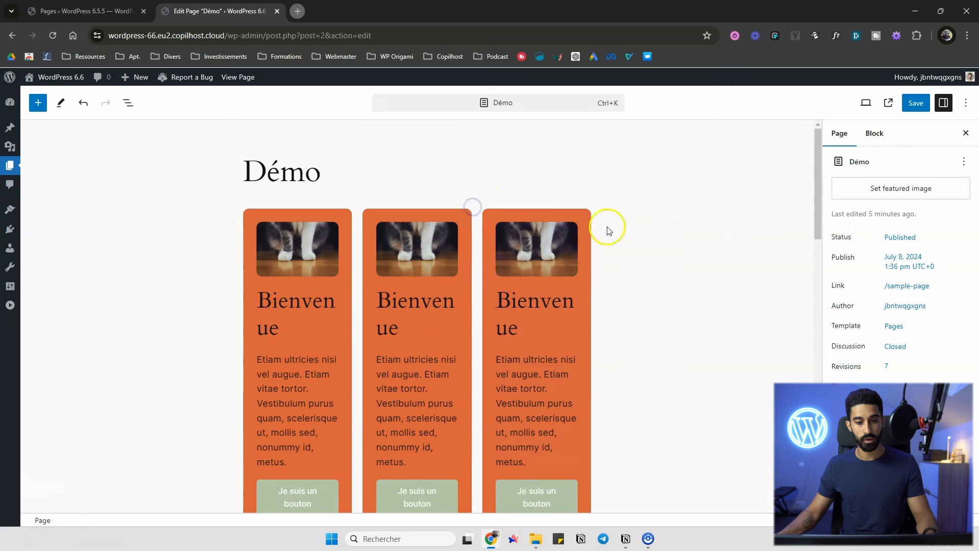
- Select the parent Grid block and set its alignment to Wide width
left_click(371, 392)
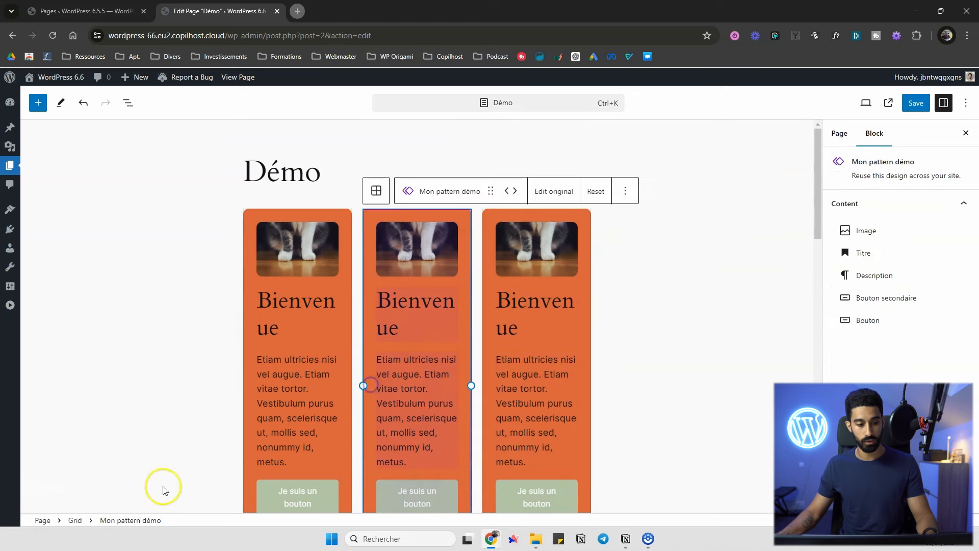
left_click(74, 519)
scroll(331, 151, "up", 2)
left_click(285, 192)
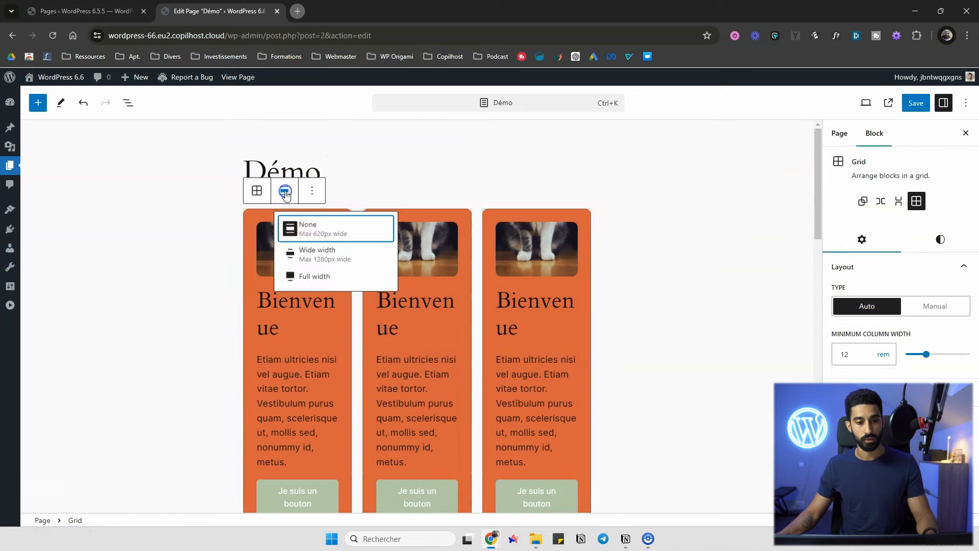
left_click(321, 250)
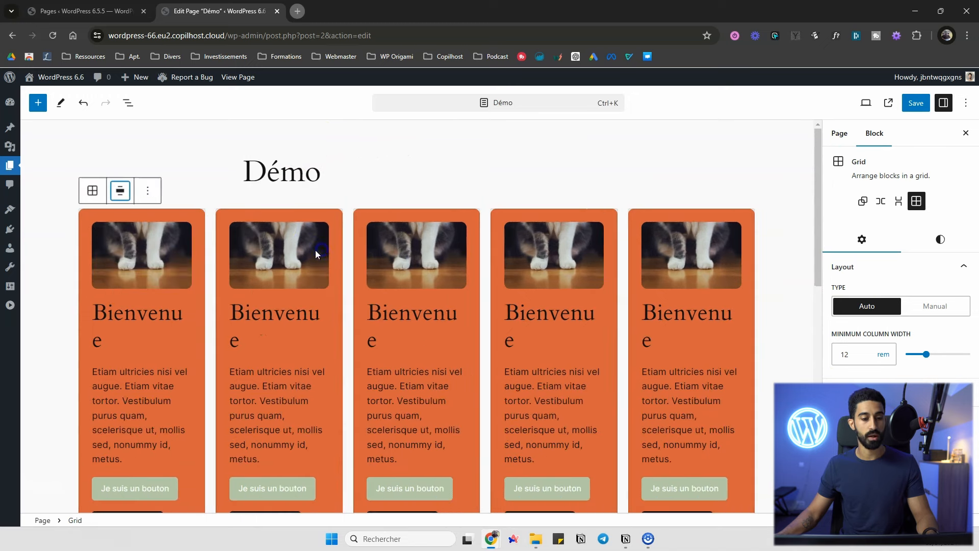
left_click(122, 192)
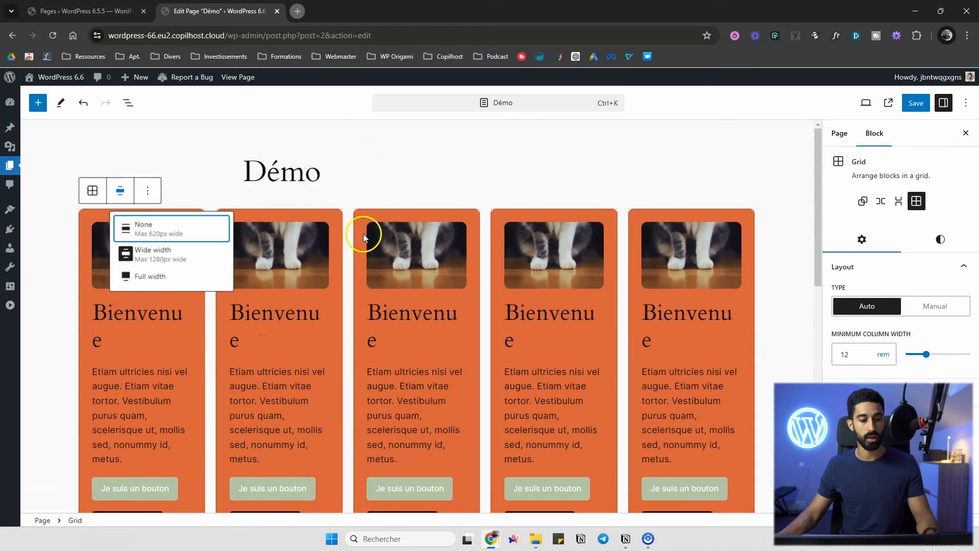
left_click(427, 168)
left_click(345, 238)
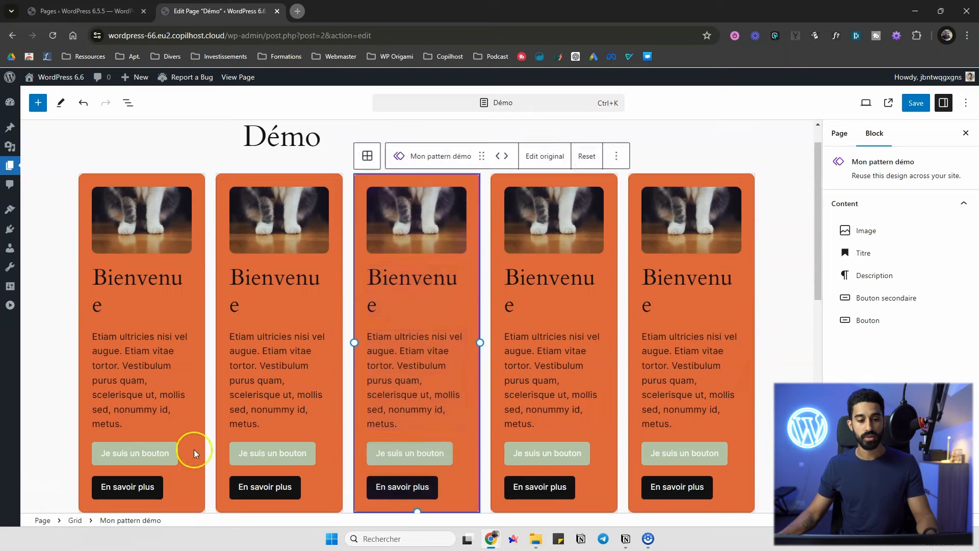
- Select the Grid block, try its Manual layout type and return it to Auto
left_click(77, 520)
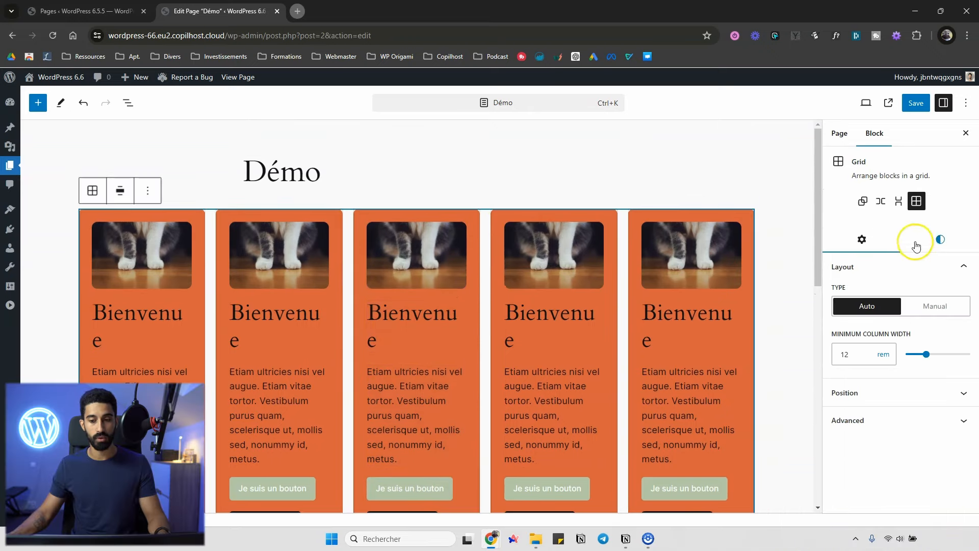
left_click(920, 305)
mouse_move(916, 353)
left_mouse_down()
mouse_move(944, 352)
mouse_move(916, 354)
left_mouse_up()
left_click(861, 306)
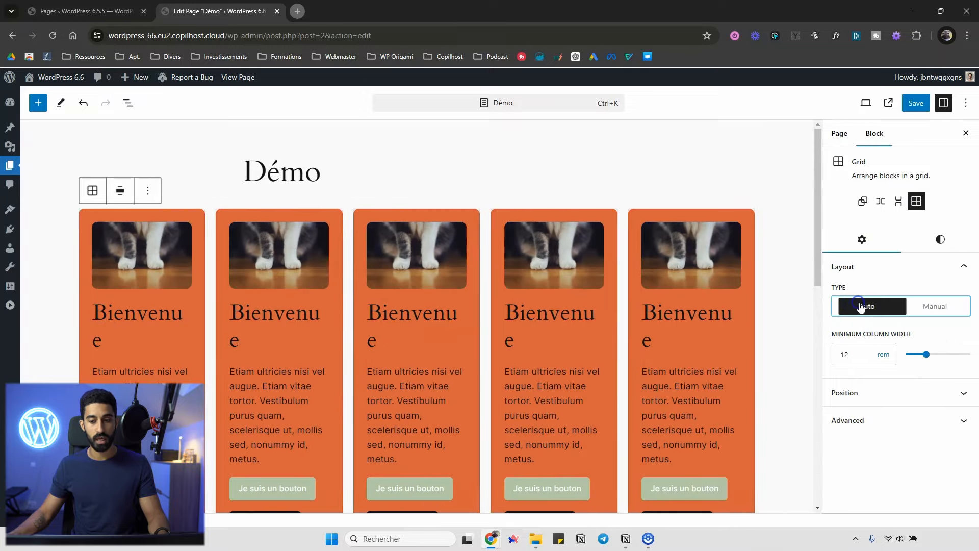
- Switch the grid's minimum column width unit to px and try widths of 150 and 500
left_click(855, 354)
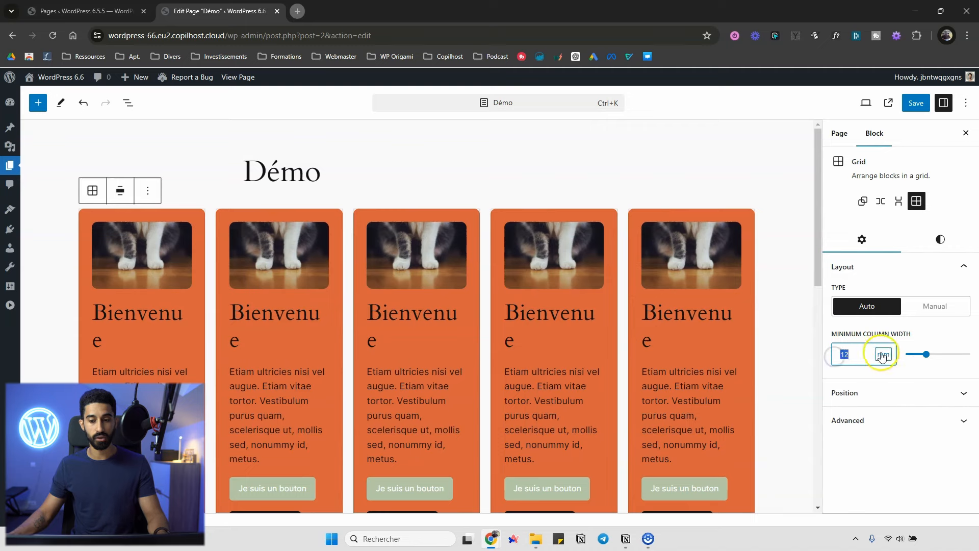
left_click(882, 354)
left_click(881, 366)
double_click(836, 355)
type("150")
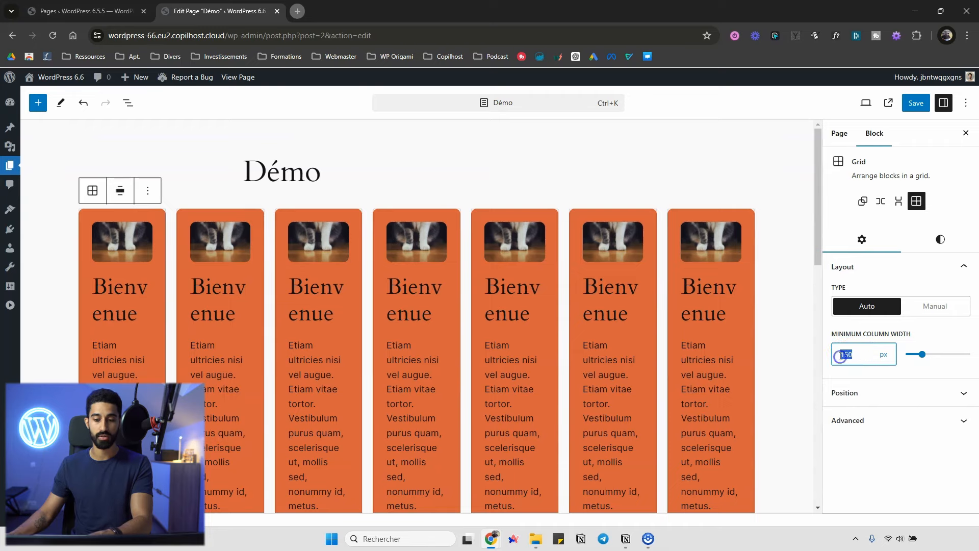
type("500")
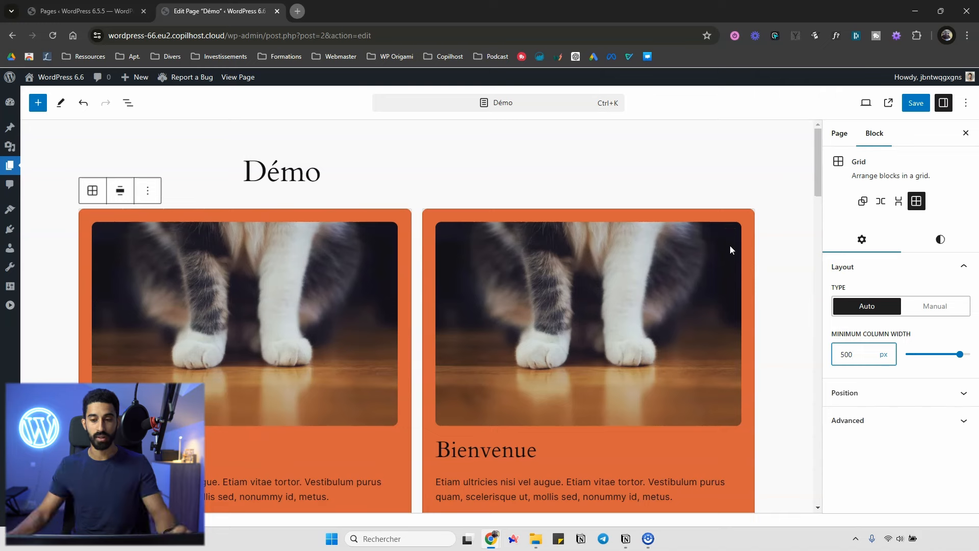
- Preview the grid page in Tablet view and return to Desktop view
left_click(865, 102)
left_click(815, 155)
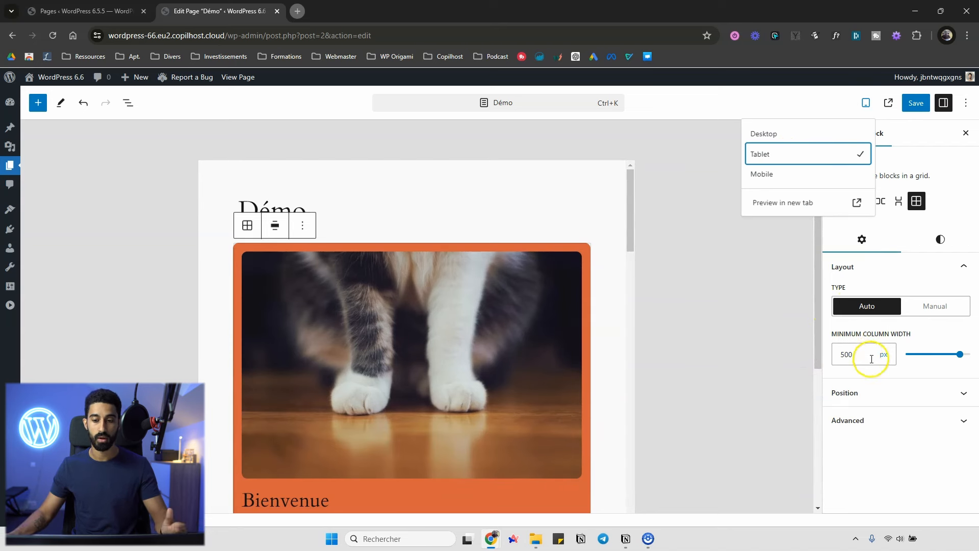
left_click(798, 136)
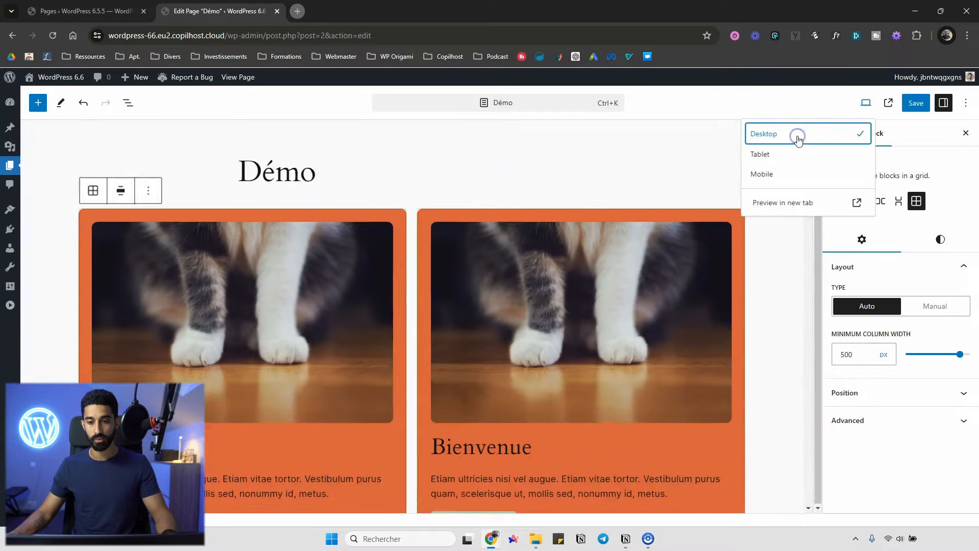
- Set the grid's minimum column width to 250 px
double_click(845, 355)
type("250")
scroll(316, 222, "down", 2)
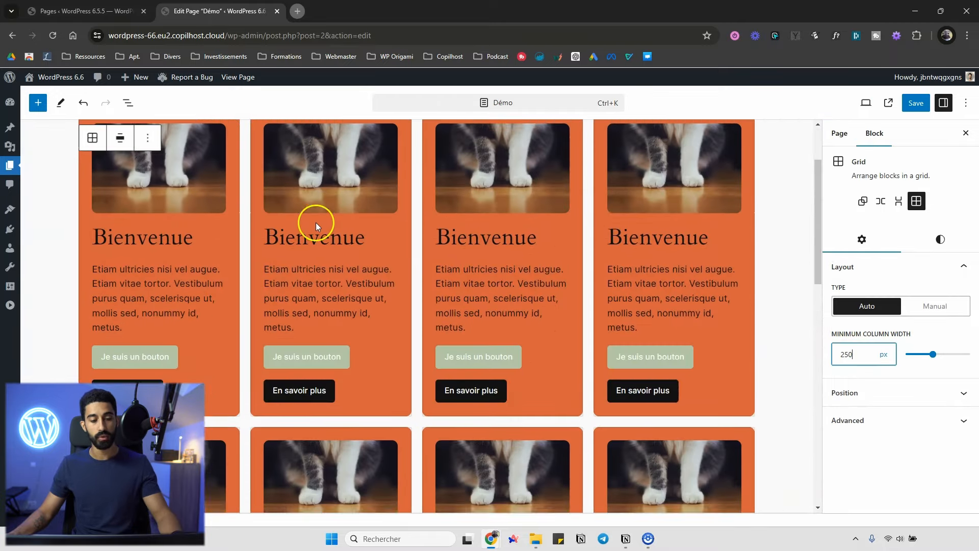
scroll(315, 222, "up", 2)
- Resize the first pattern card in the grid so that it spans two columns
left_click(229, 237)
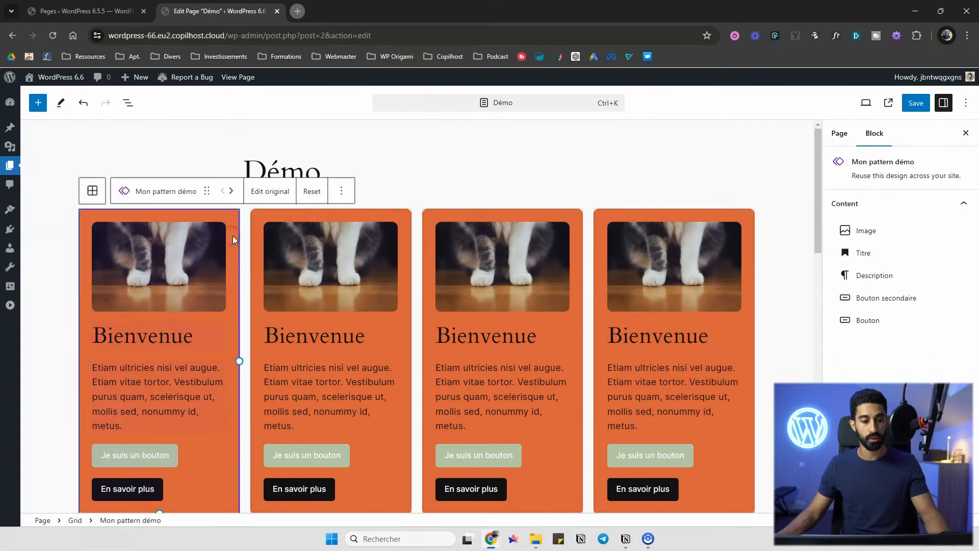
scroll(232, 287, "down", 2)
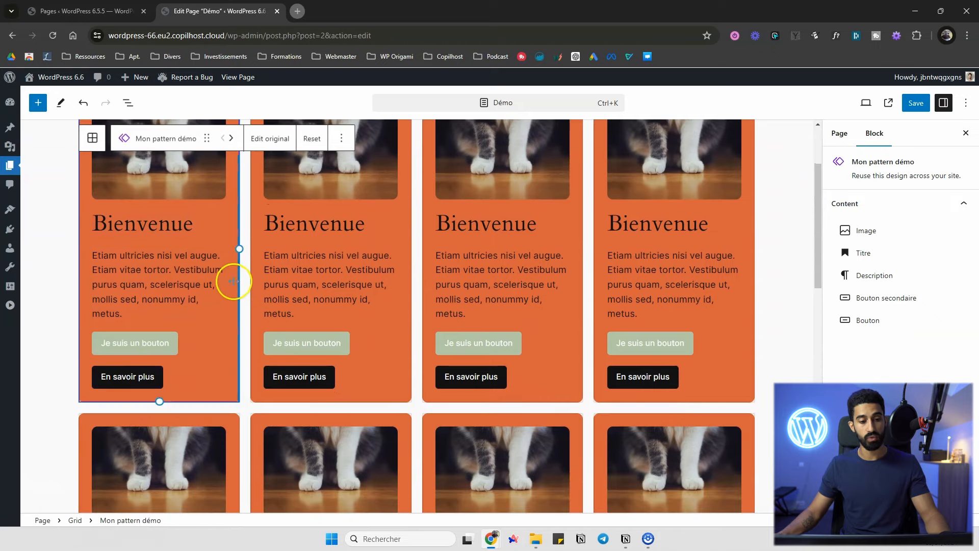
scroll(234, 301, "up", 2)
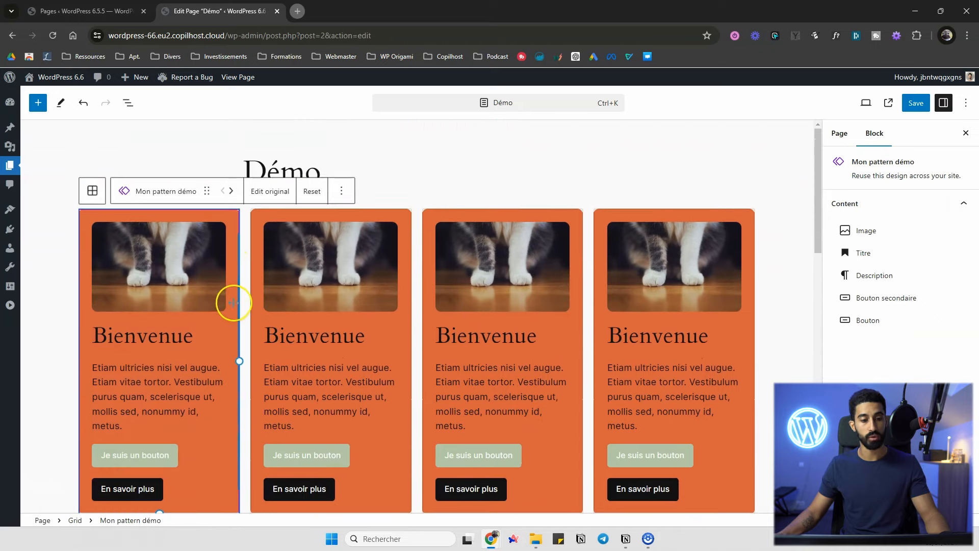
left_click_drag(238, 350, 376, 351)
scroll(375, 352, "down", 2)
scroll(366, 306, "up", 2)
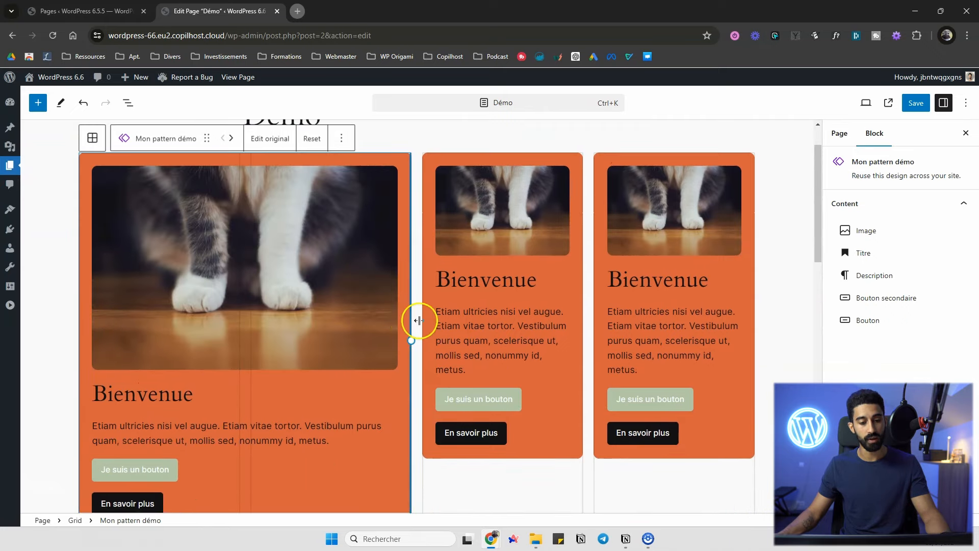
- Try stretching the first card of the next-to-last grid row down across two rows, and undo that resize
scroll(418, 320, "down", 10)
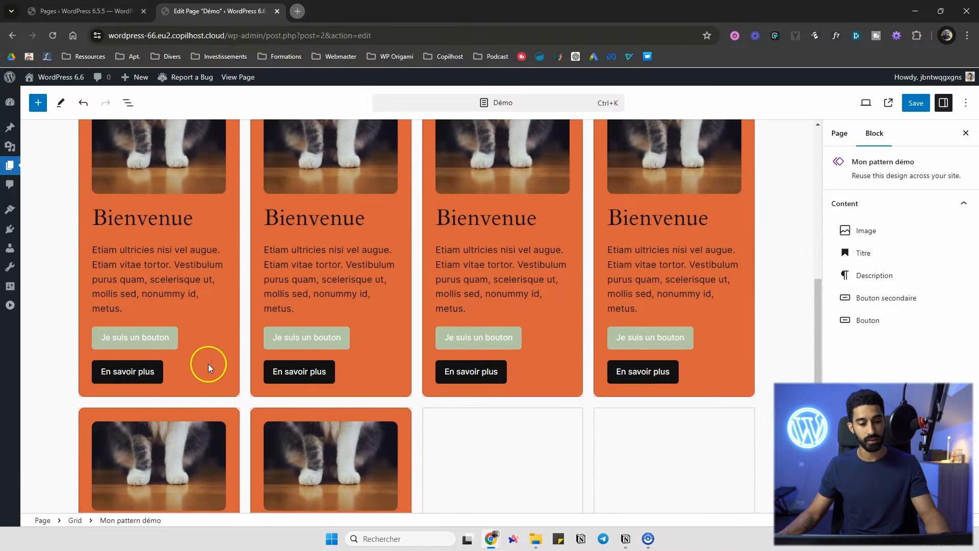
left_click(208, 363)
left_click(172, 386)
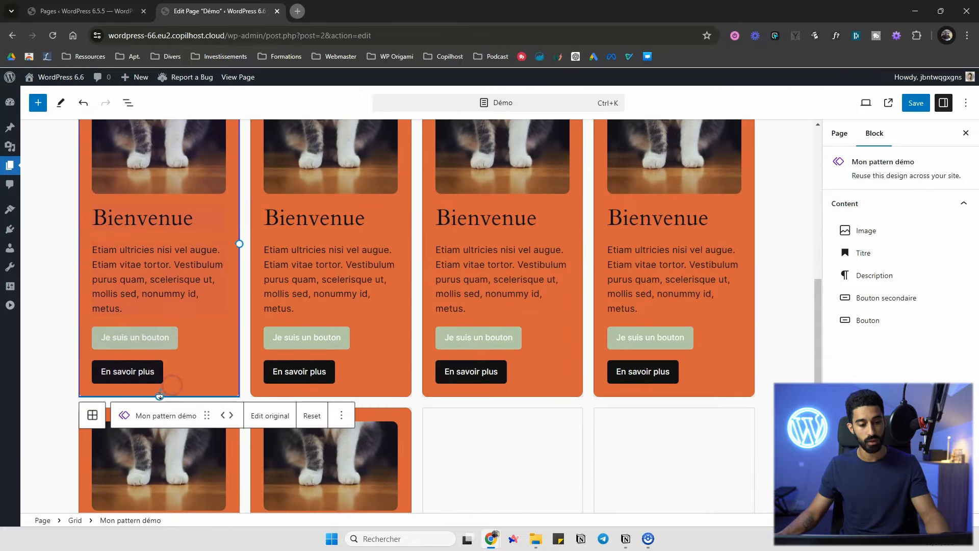
scroll(189, 216, "down", 4)
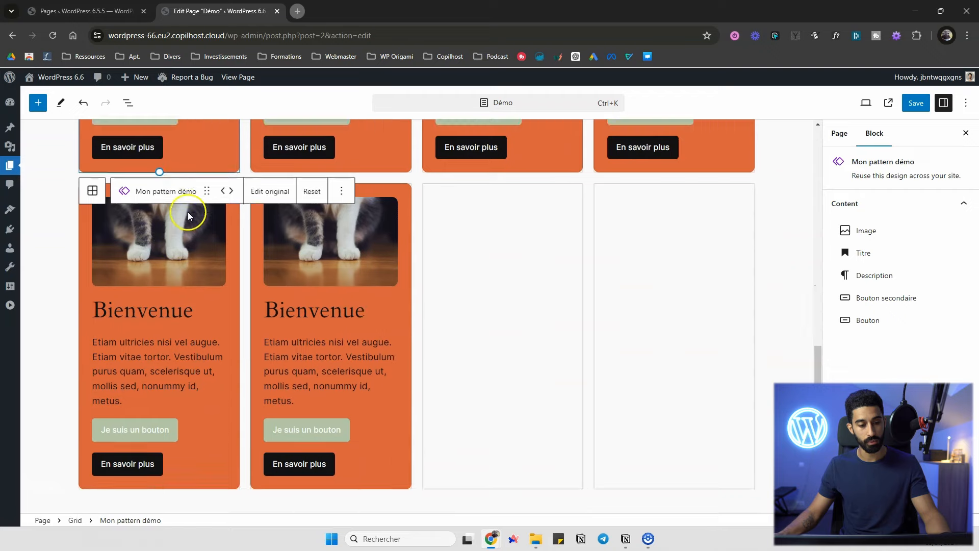
left_click_drag(161, 172, 187, 335)
scroll(193, 331, "up", 4)
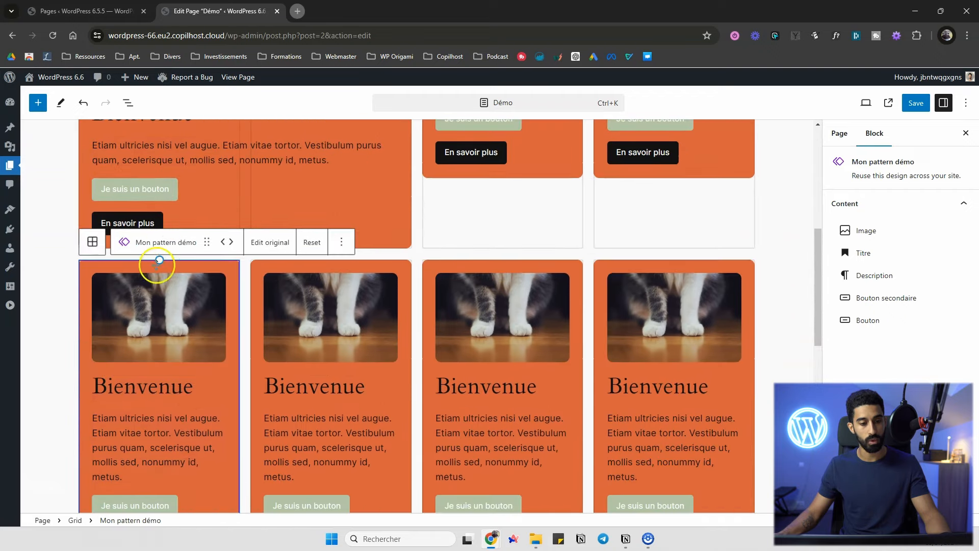
scroll(199, 390, "down", 3)
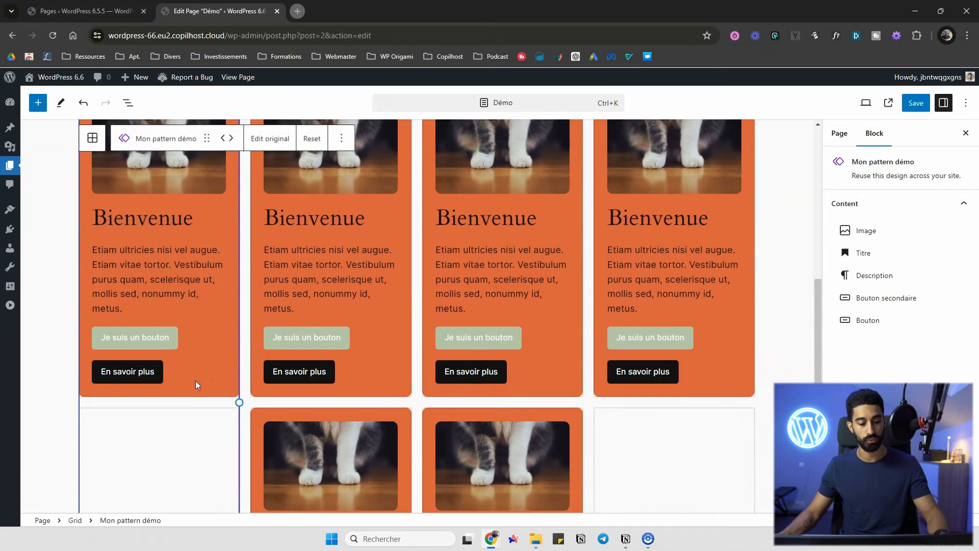
left_click(213, 381)
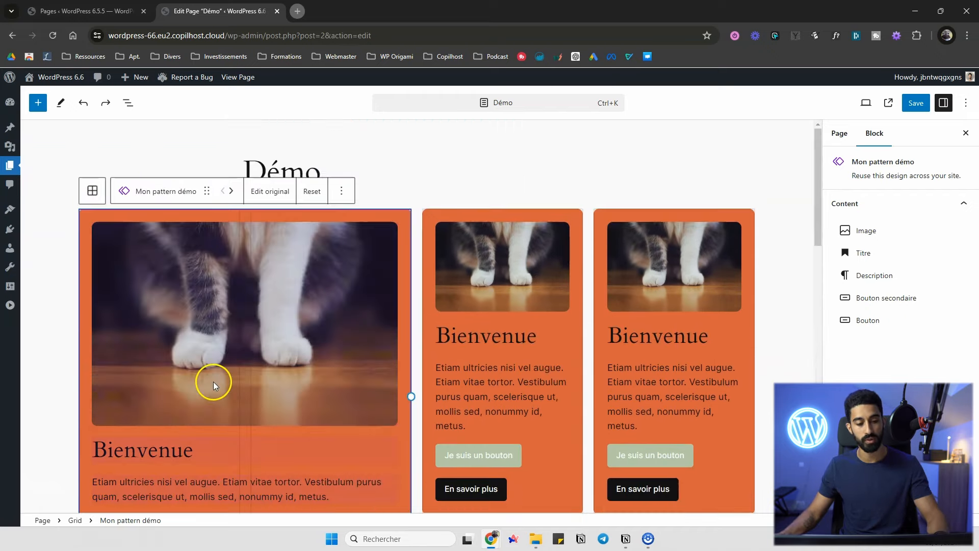
scroll(213, 381, "down", 4)
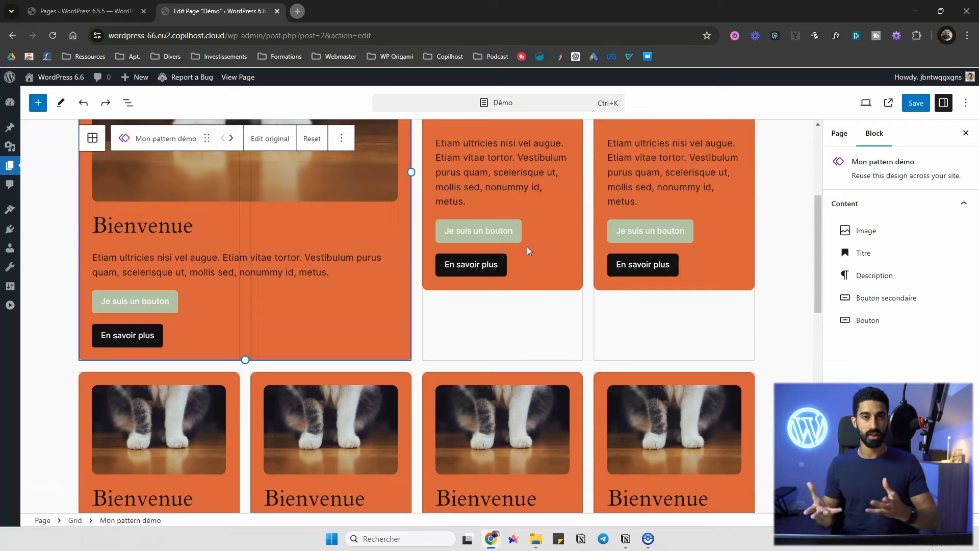
- Widen the first pattern card in the grid so that it spans three columns
left_click(471, 212)
scroll(461, 221, "up", 3)
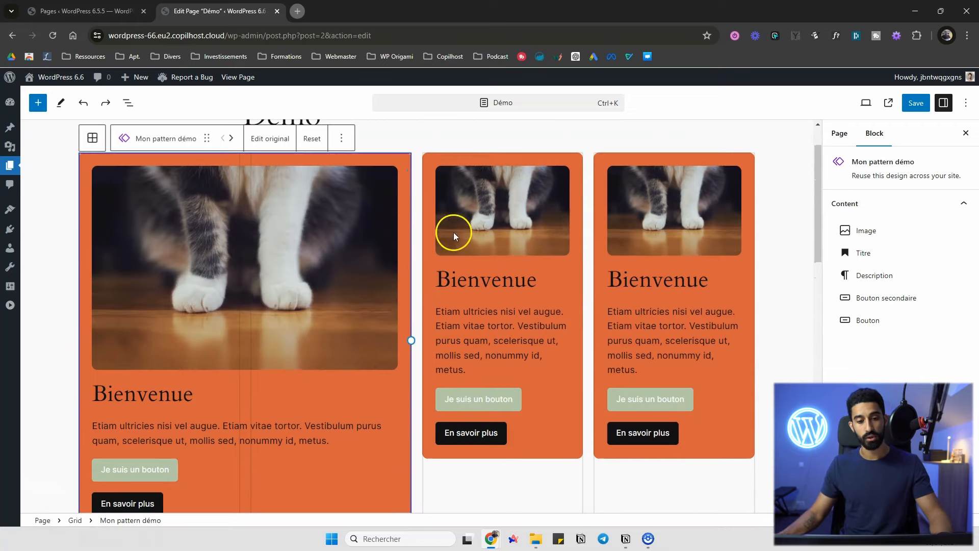
left_click_drag(411, 340, 559, 333)
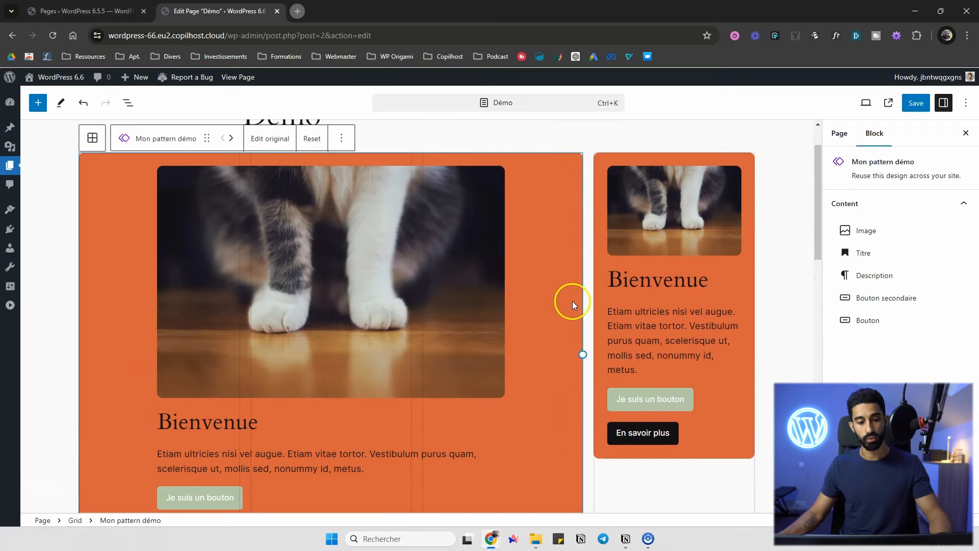
- Stretch the last pattern card of the second grid row leftward so that it spans two columns
scroll(586, 311, "down", 7)
left_click(601, 316)
left_click_drag(596, 325, 437, 336)
scroll(544, 337, "down", 2)
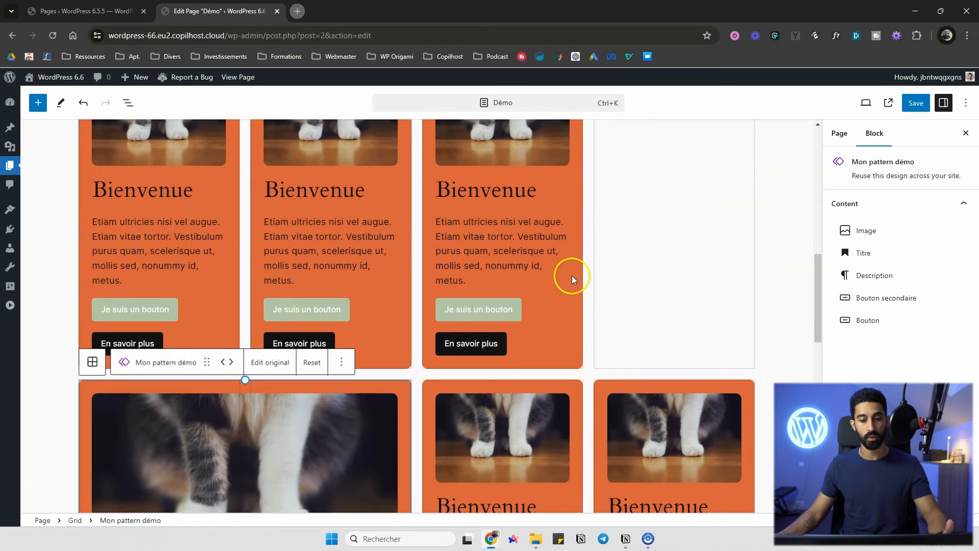
- Widen the third pattern card of the second grid row to span two columns and review the resulting layout
left_click(571, 271)
left_click_drag(583, 220, 736, 230)
scroll(545, 326, "down", 5)
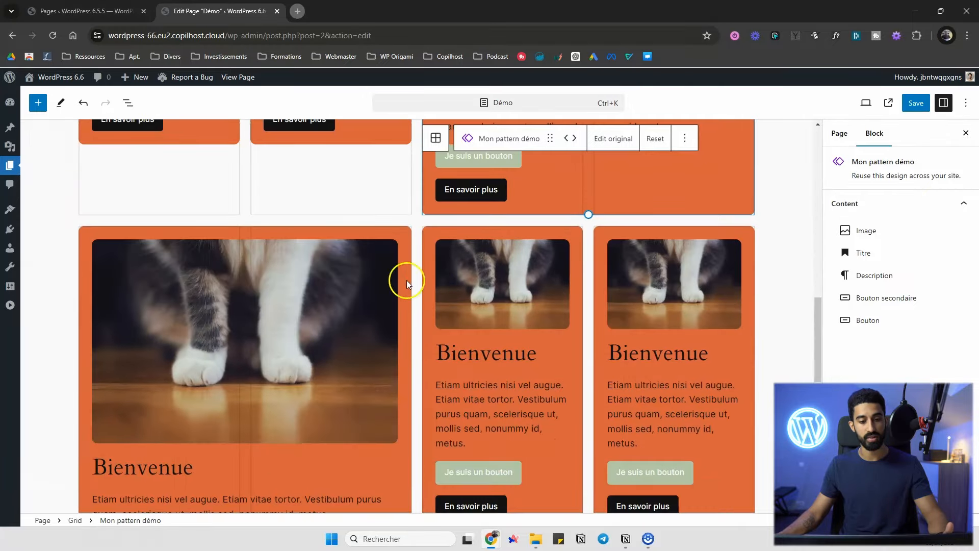
scroll(405, 280, "up", 8)
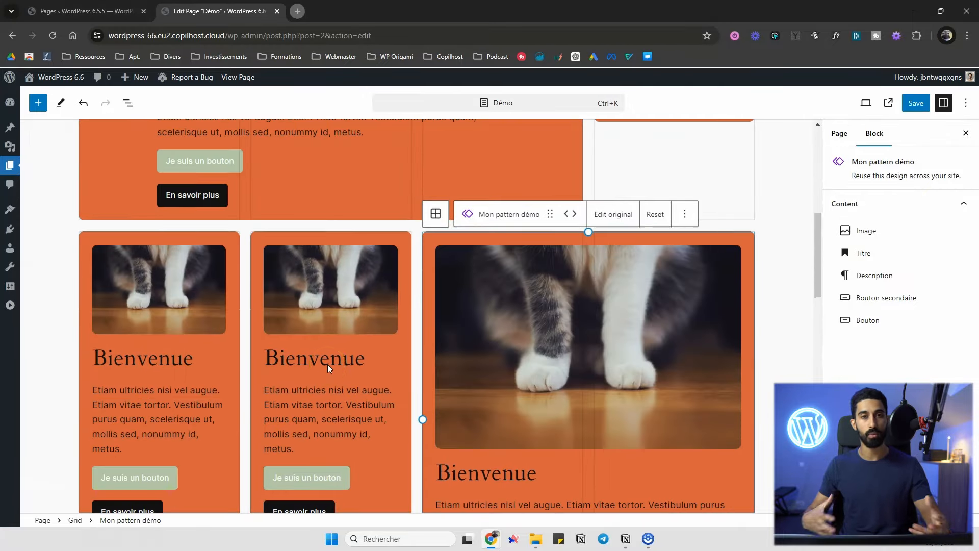
scroll(327, 364, "up", 3)
scroll(331, 355, "down", 4)
scroll(335, 350, "up", 9)
- Show the page's block structure, expand the Grid block and select its third Stack
key("shift+alt+o")
left_click(79, 159)
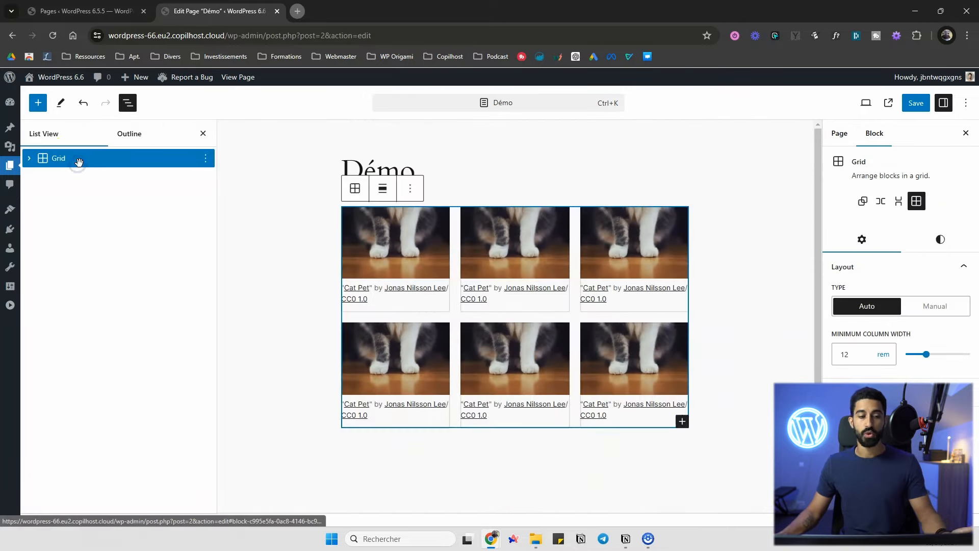
left_click(73, 161)
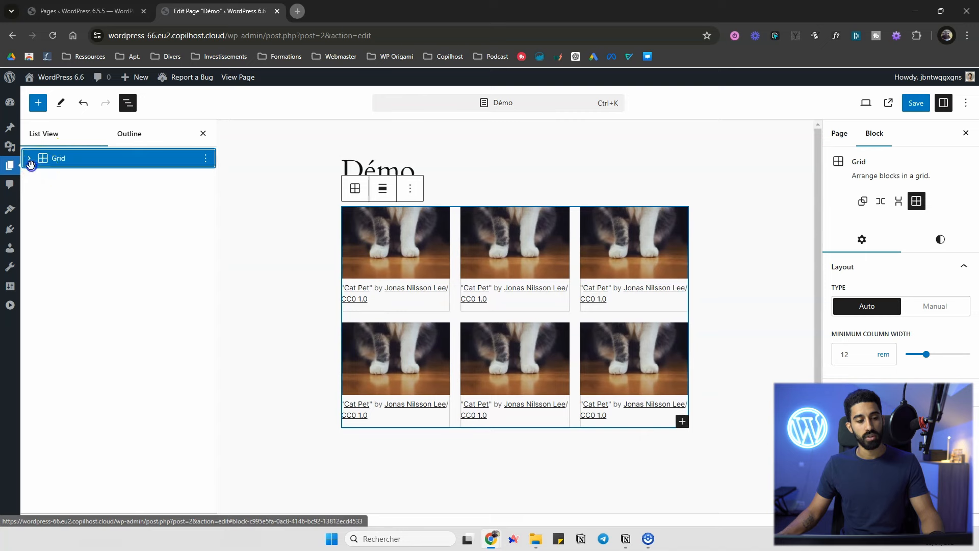
left_click(29, 158)
left_click(71, 176)
left_click(87, 194)
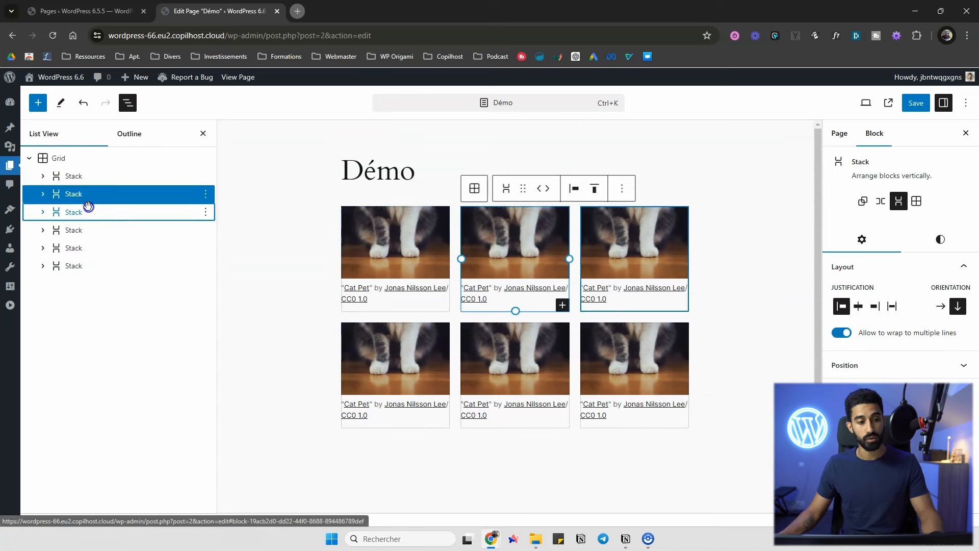
left_click(86, 210)
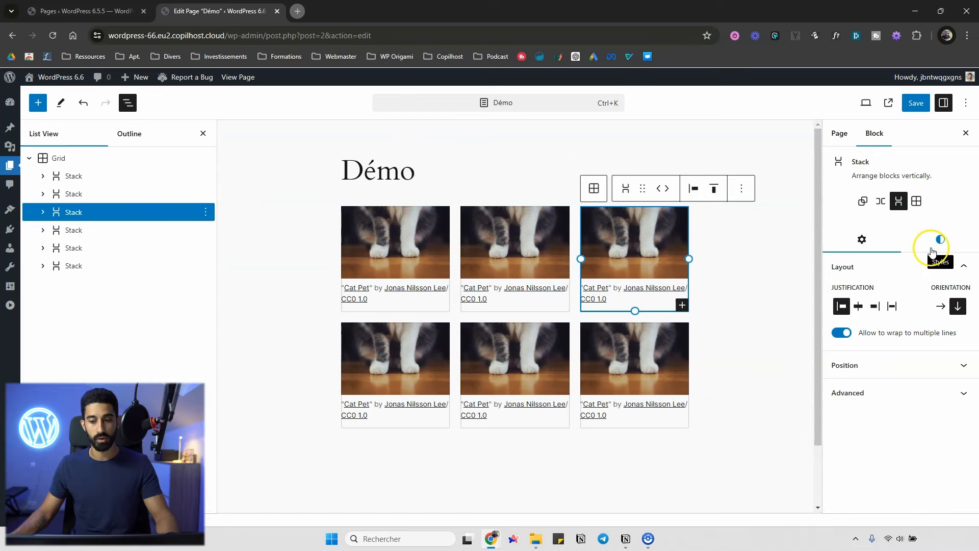
- Set the column span of the third Stack to 2 in its dimension styles
left_click(939, 239)
scroll(918, 254, "down", 7)
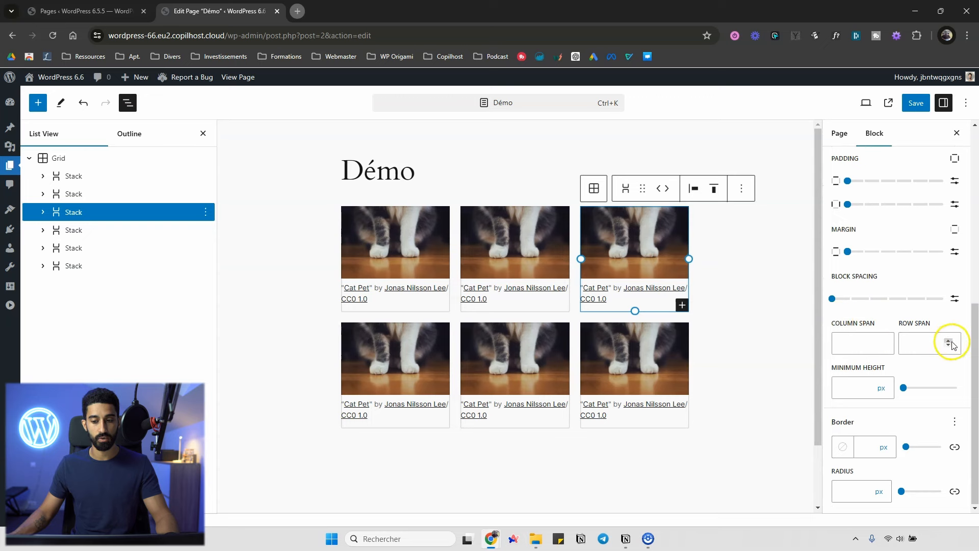
left_click(881, 341)
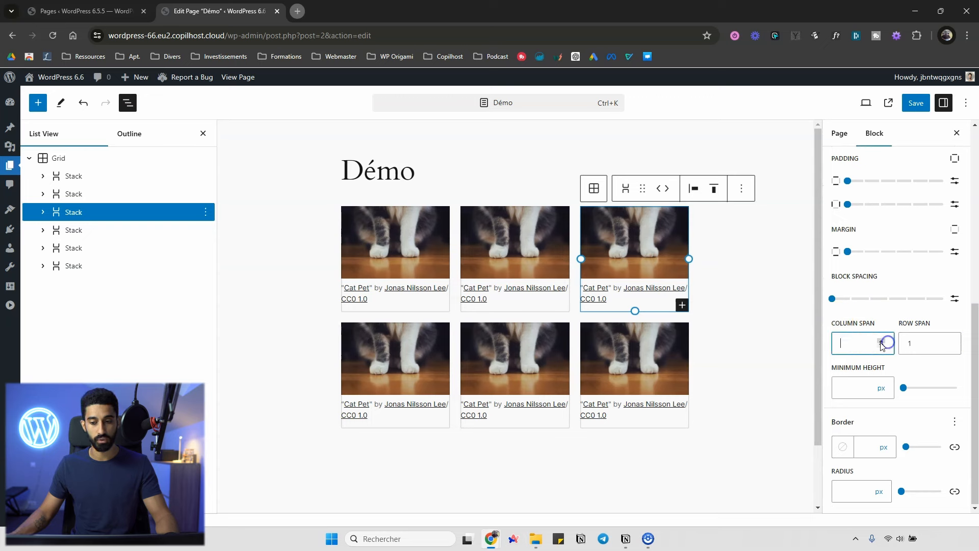
left_click(881, 341)
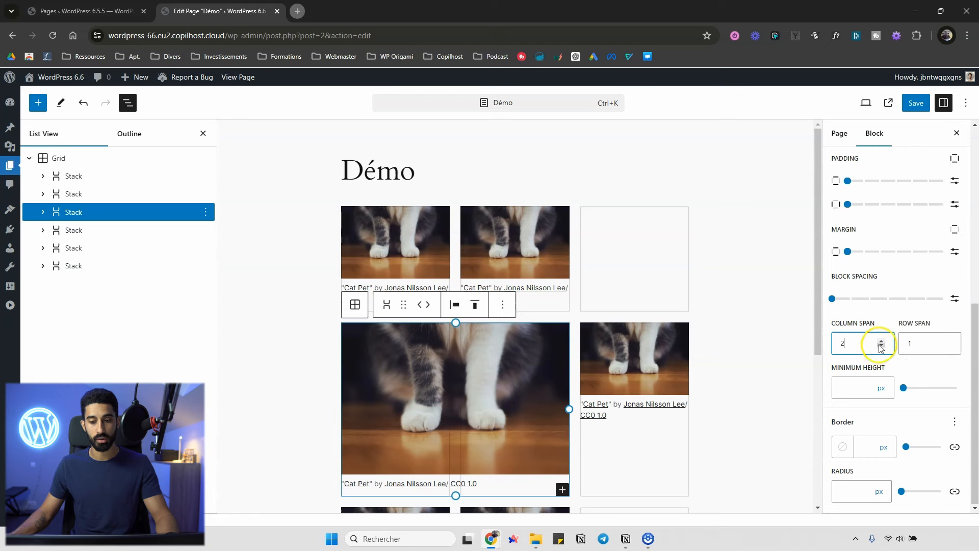
scroll(873, 214, "up", 3)
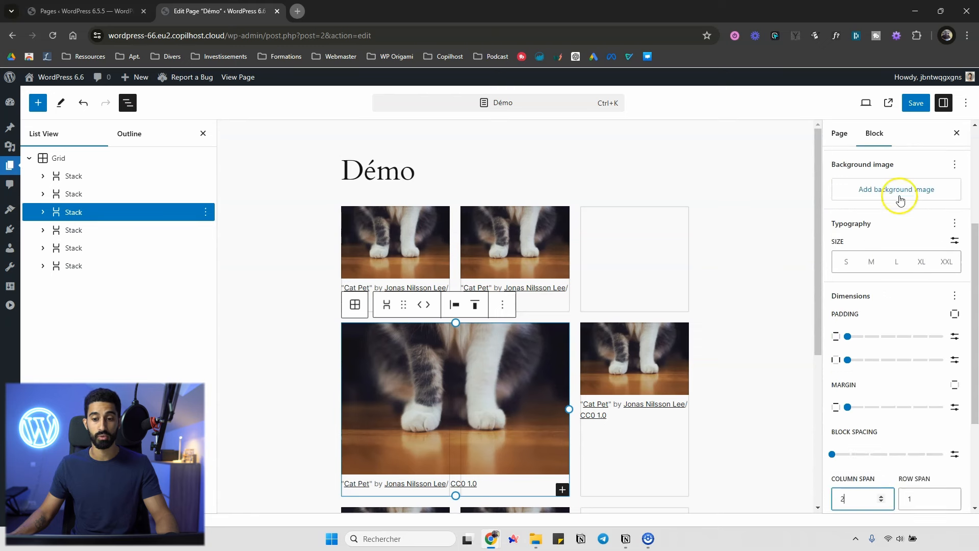
scroll(901, 229, "down", 3)
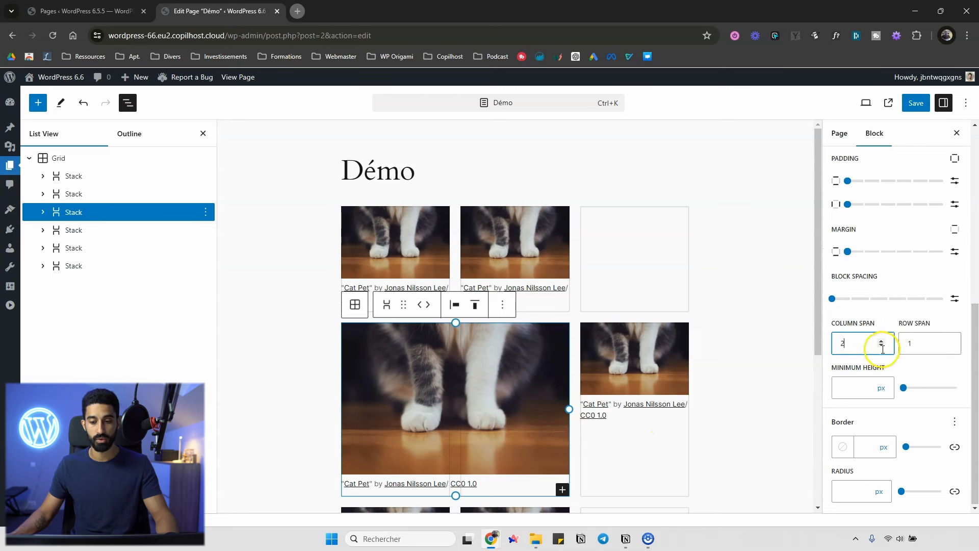
- Try a row span of 3 on the third Stack, and return both its row span and column span to 1
left_click(947, 340)
left_click(948, 346)
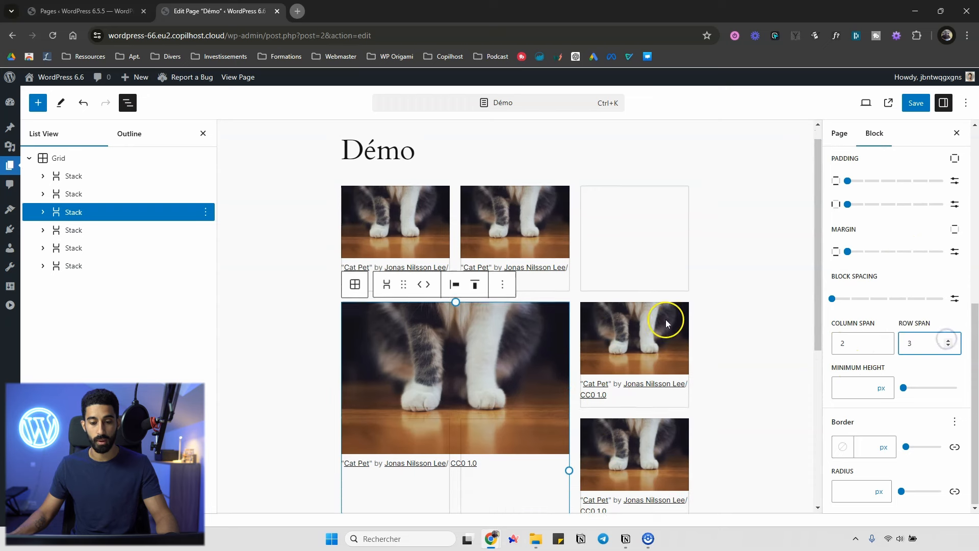
left_click(947, 347)
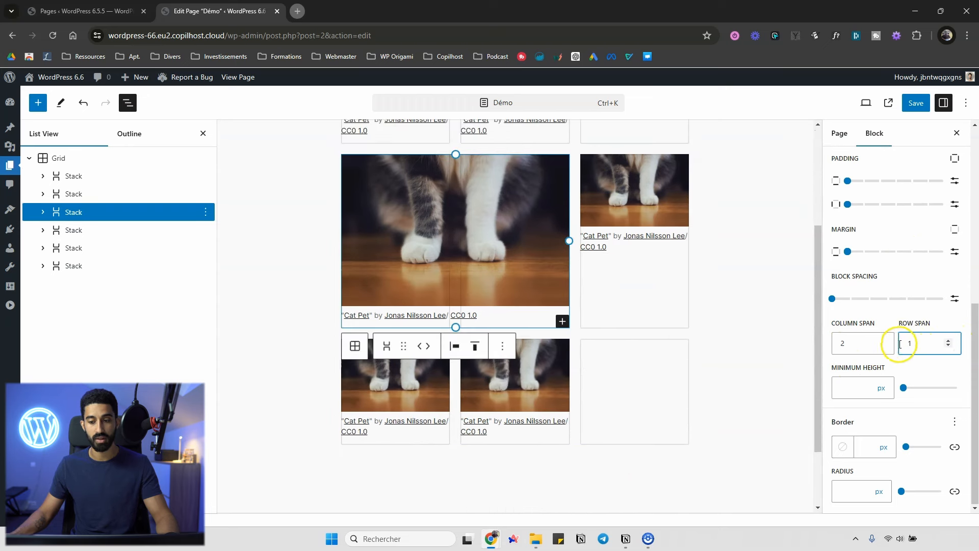
left_click(882, 346)
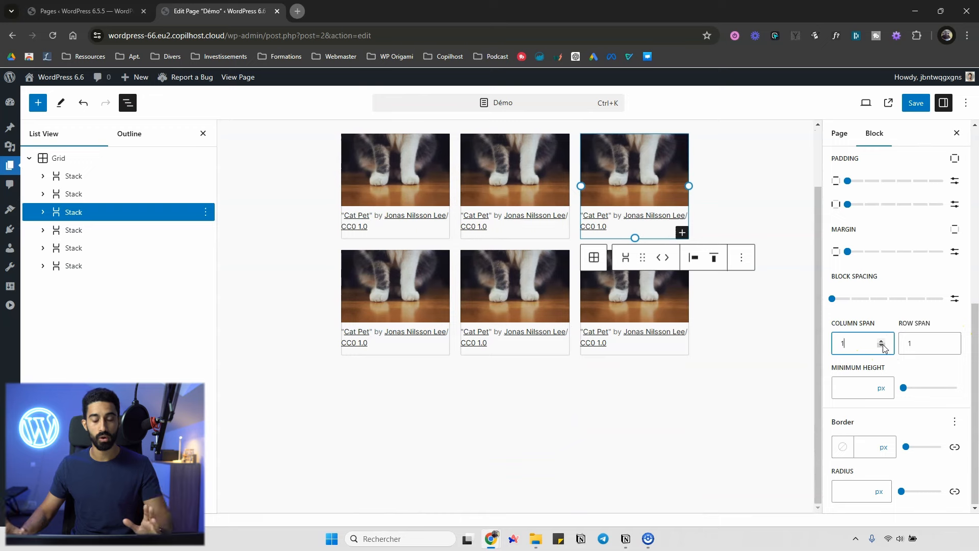
- Examine the third Stack's padding, margin, block spacing and span options among its dimension settings
left_click(870, 361)
scroll(901, 389, "up", 2)
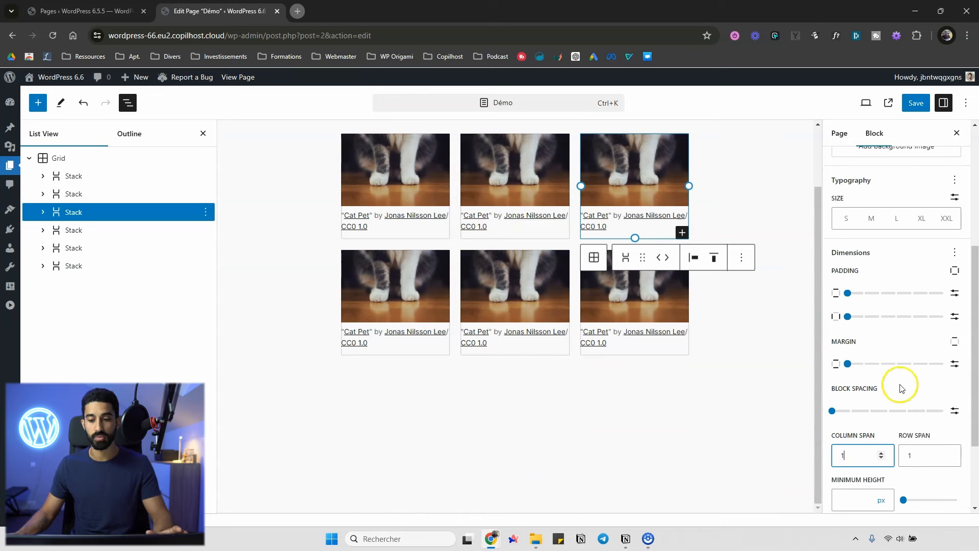
scroll(839, 336, "up", 1)
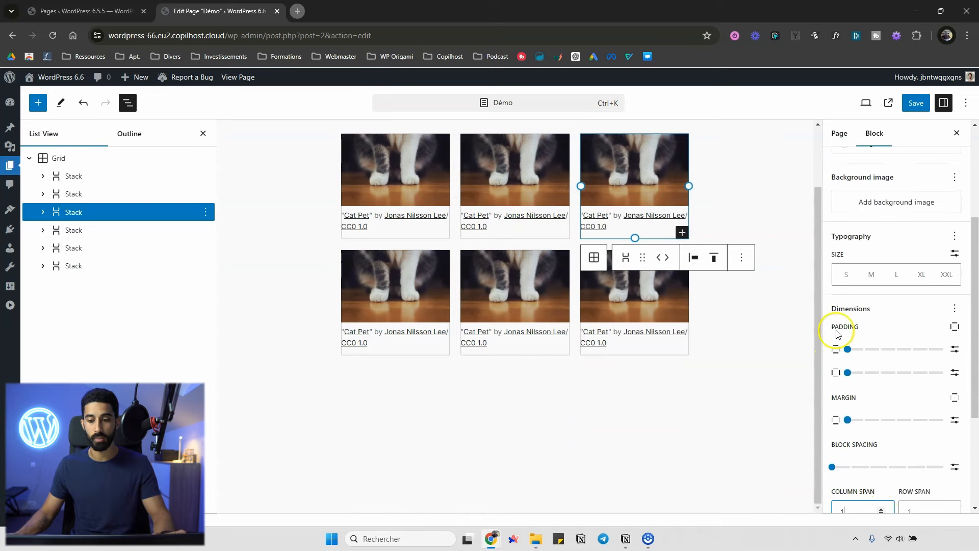
scroll(824, 263, "down", 3)
scroll(875, 220, "up", 2)
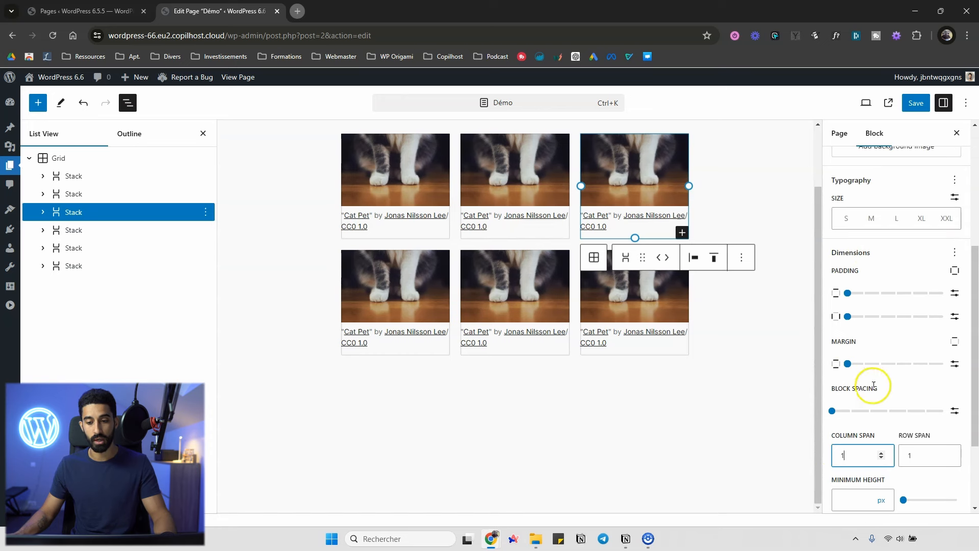
scroll(688, 278, "up", 2)
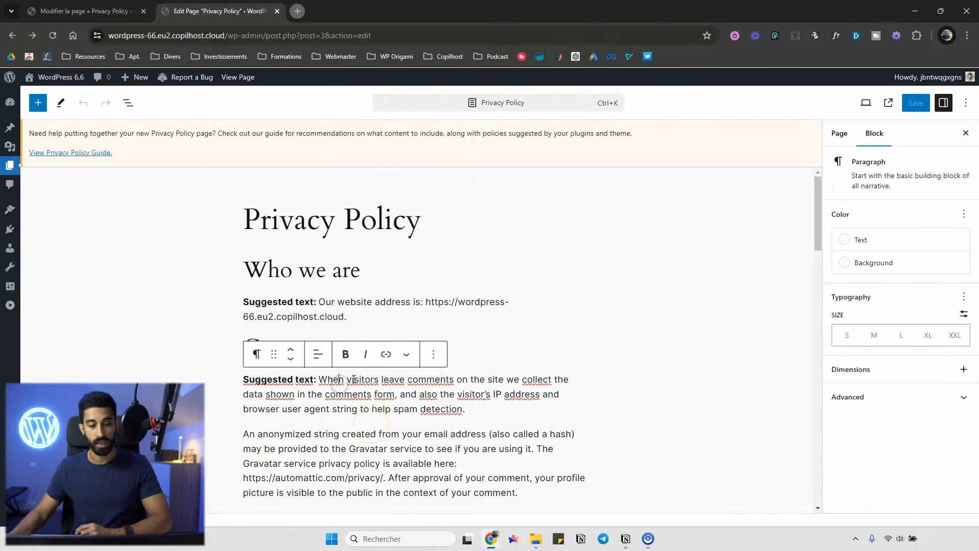
- Enable the margin setting for the first paragraph under the Comments heading and switch it to custom values per side
left_click(963, 369)
left_click(715, 413)
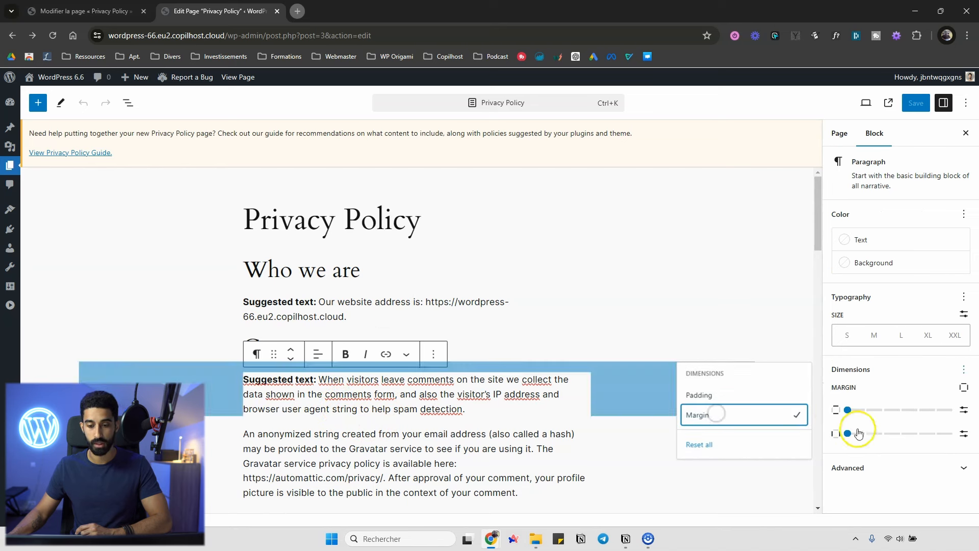
left_click(963, 387)
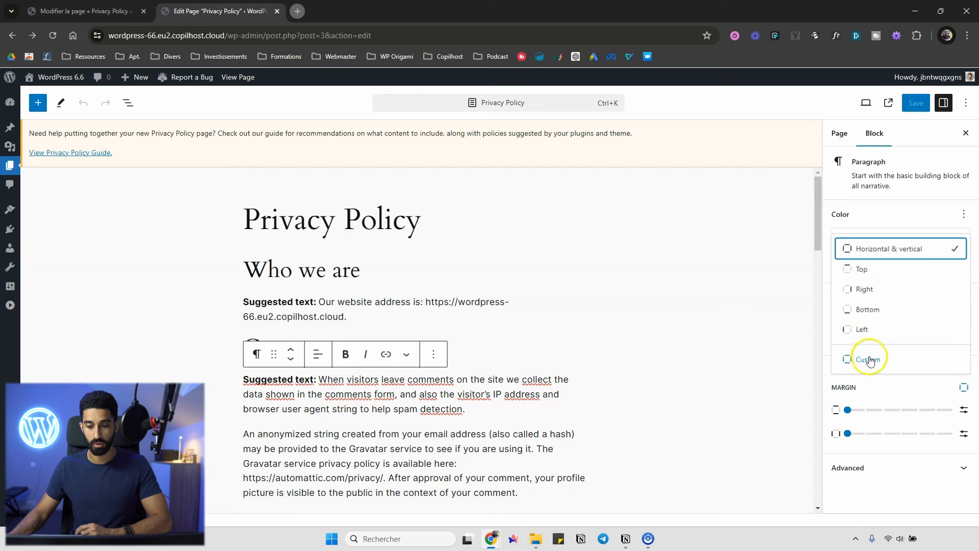
left_click(868, 359)
- Try a top margin of -20 px on the selected Comments paragraph, and clear the value again
left_click(954, 409)
left_click(860, 409)
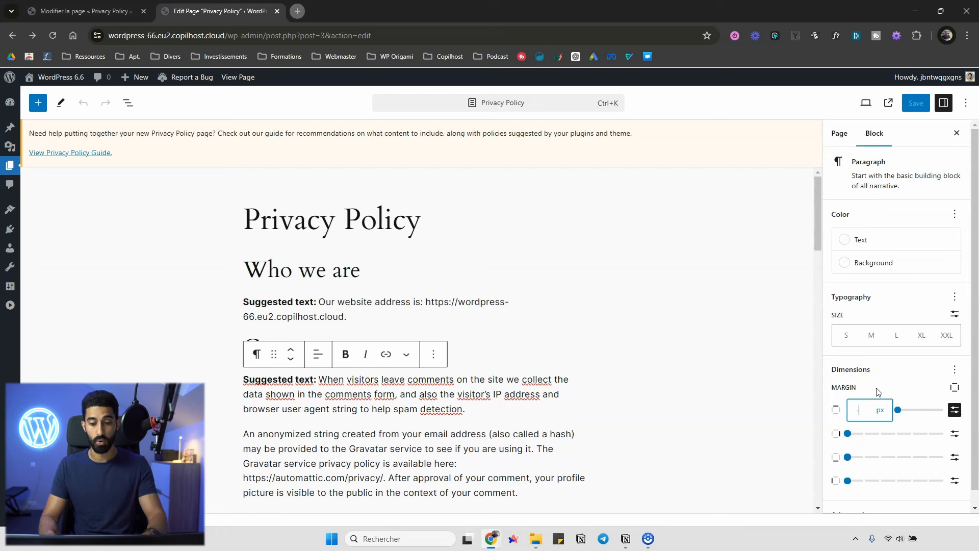
type("-20")
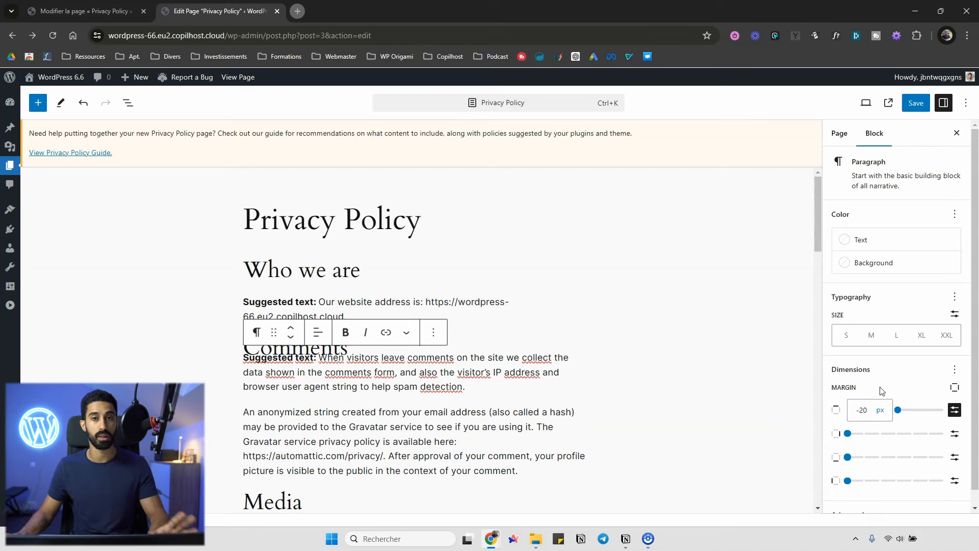
double_click(862, 410)
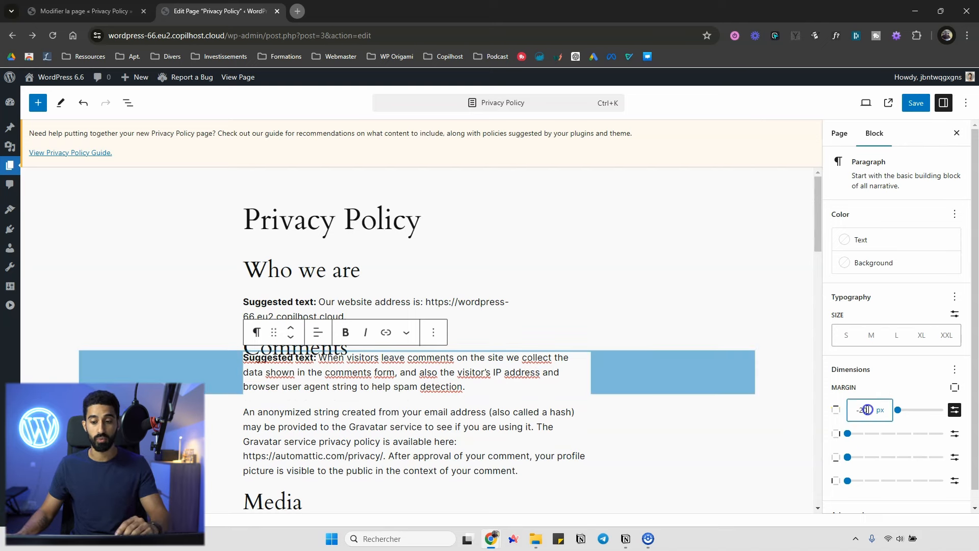
key("BackSpace")
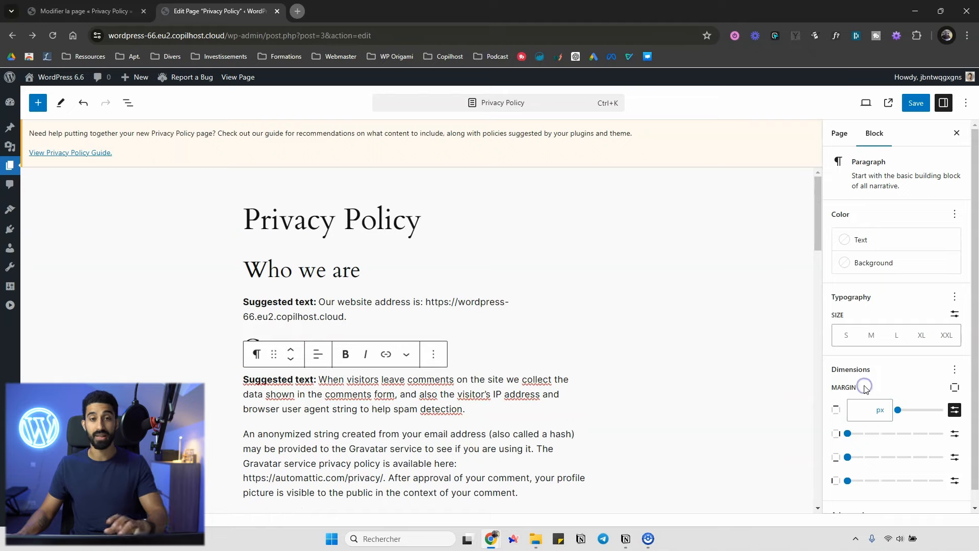